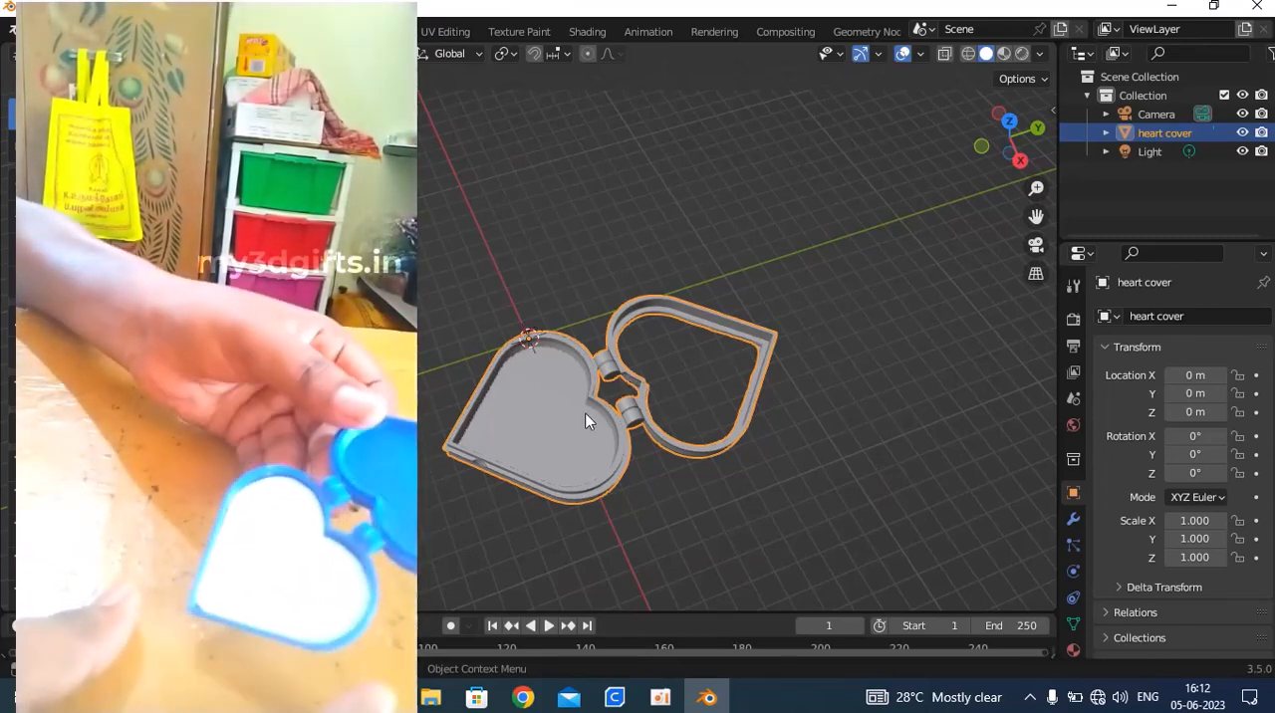
middle_click_drag(585, 421, 593, 390)
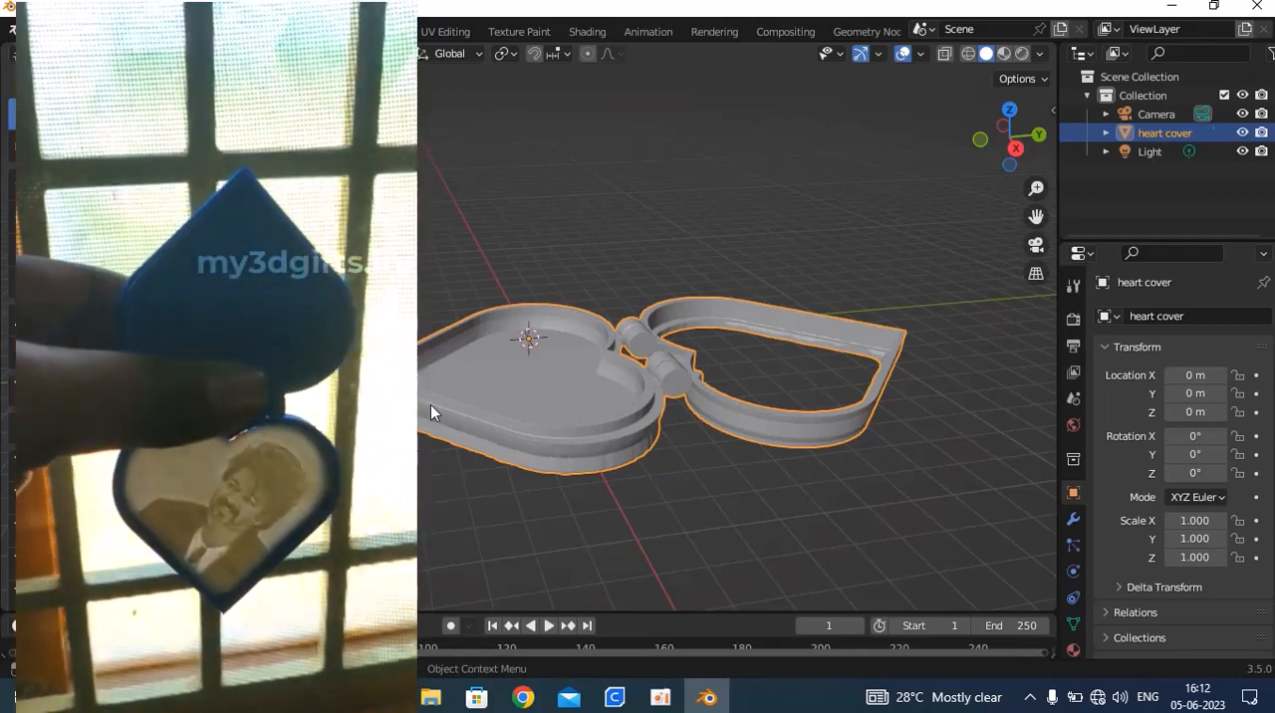
scroll(594, 305, "down", 2)
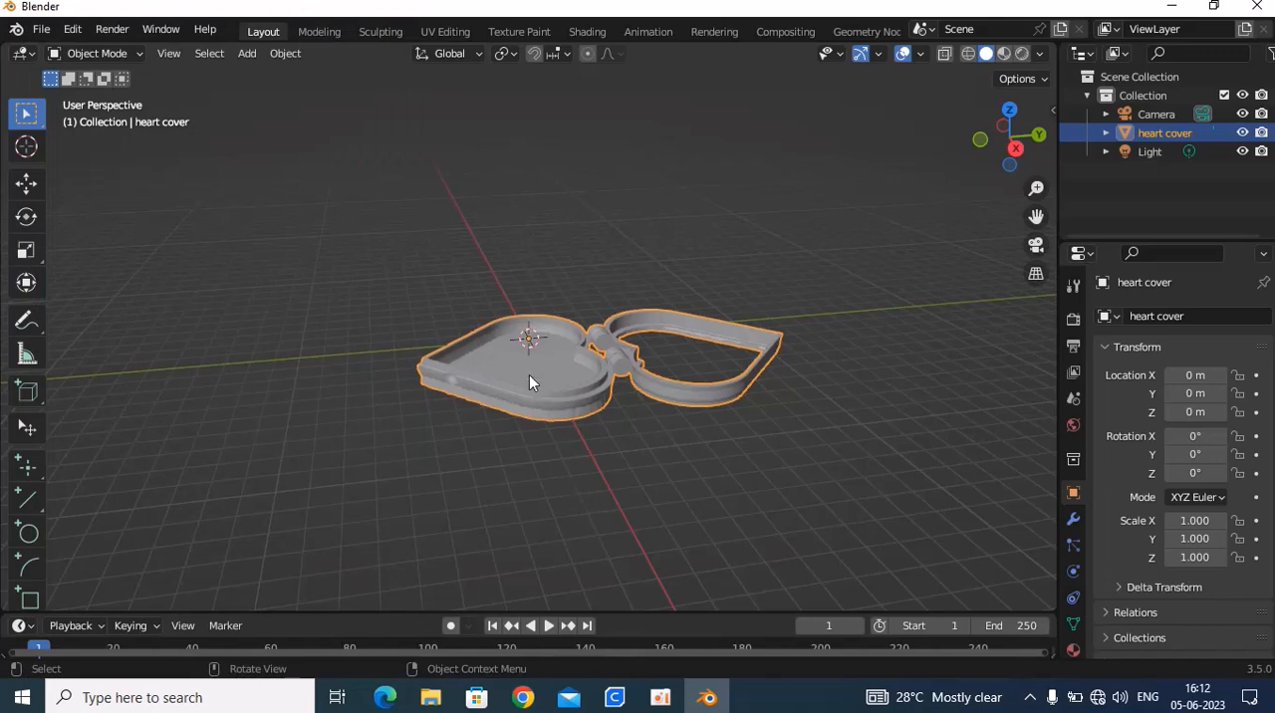
scroll(523, 366, "up", 2)
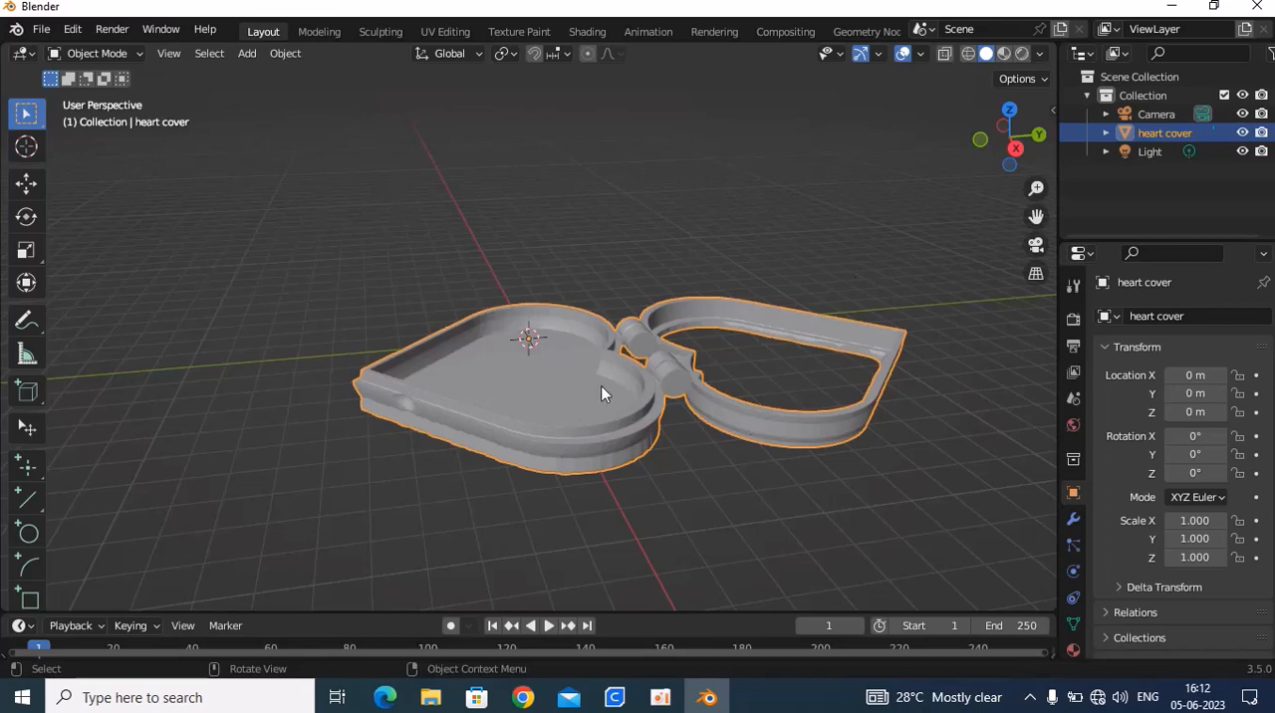
scroll(600, 386, "down", 1)
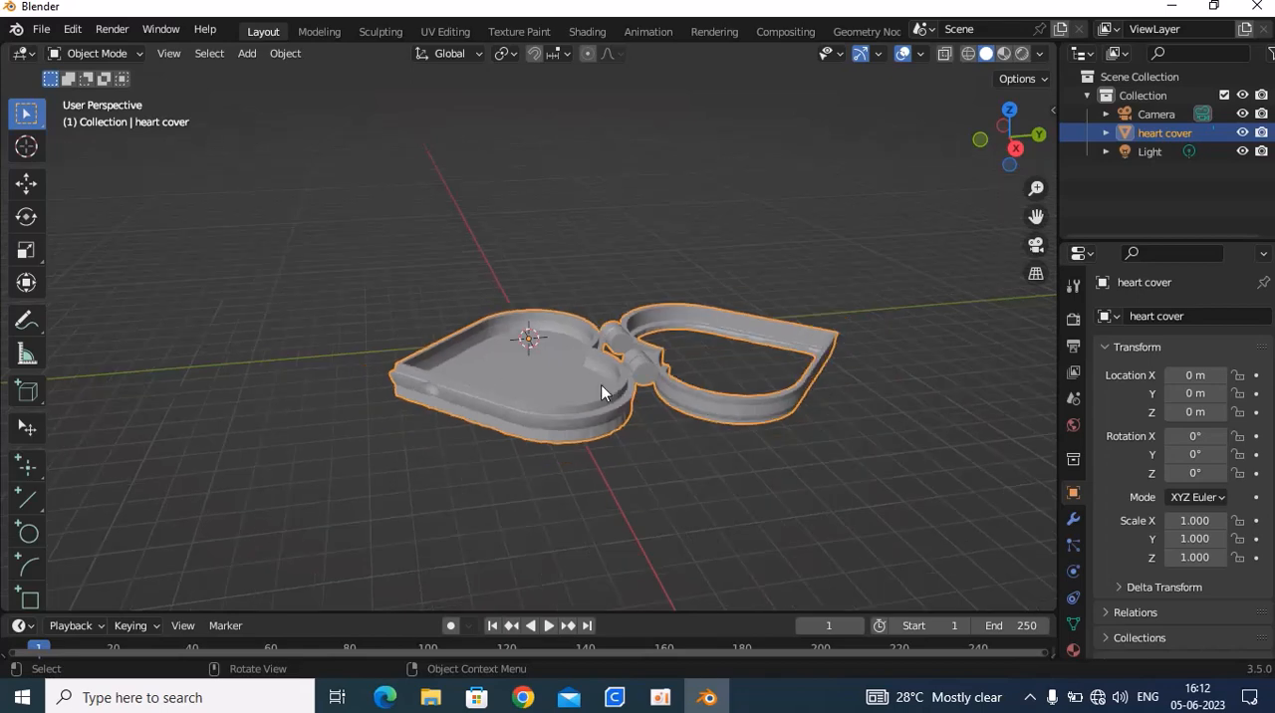
middle_click_drag(601, 391, 502, 455)
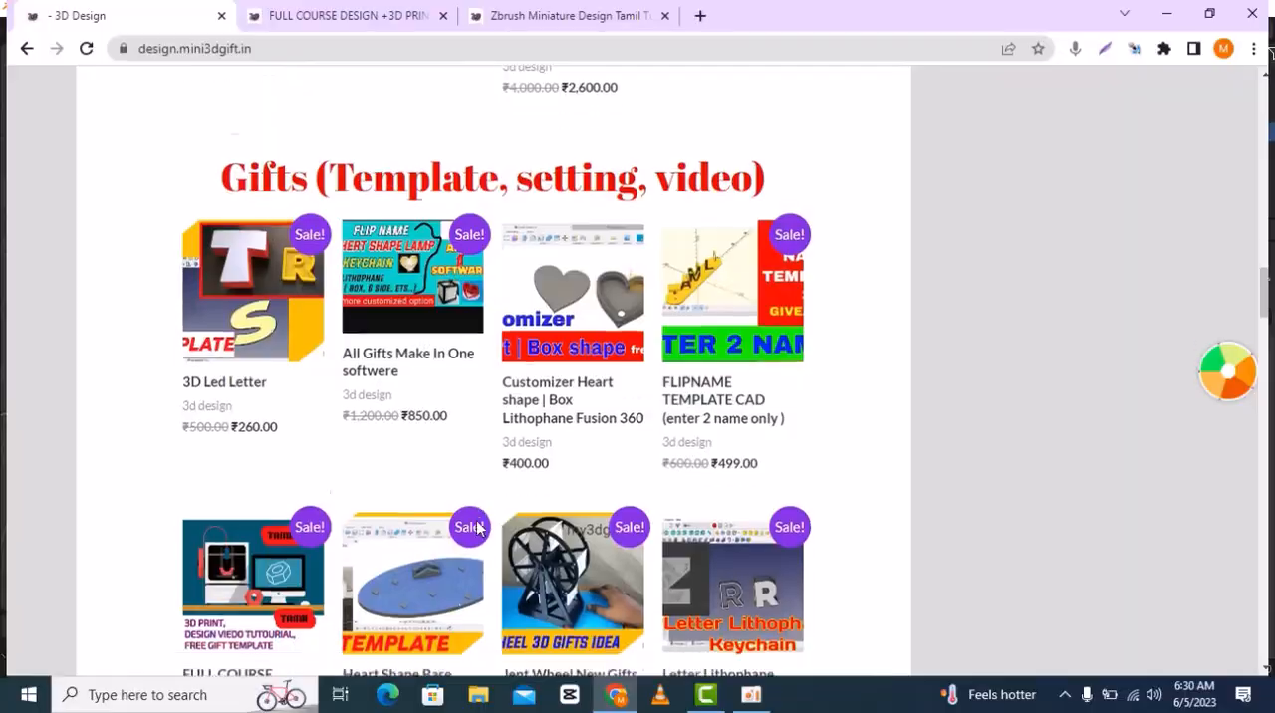
Switch to the browser and look through the 3D Design shop's product list and the full course page's description
scroll(476, 528, "down", 8)
scroll(476, 528, "down", 10)
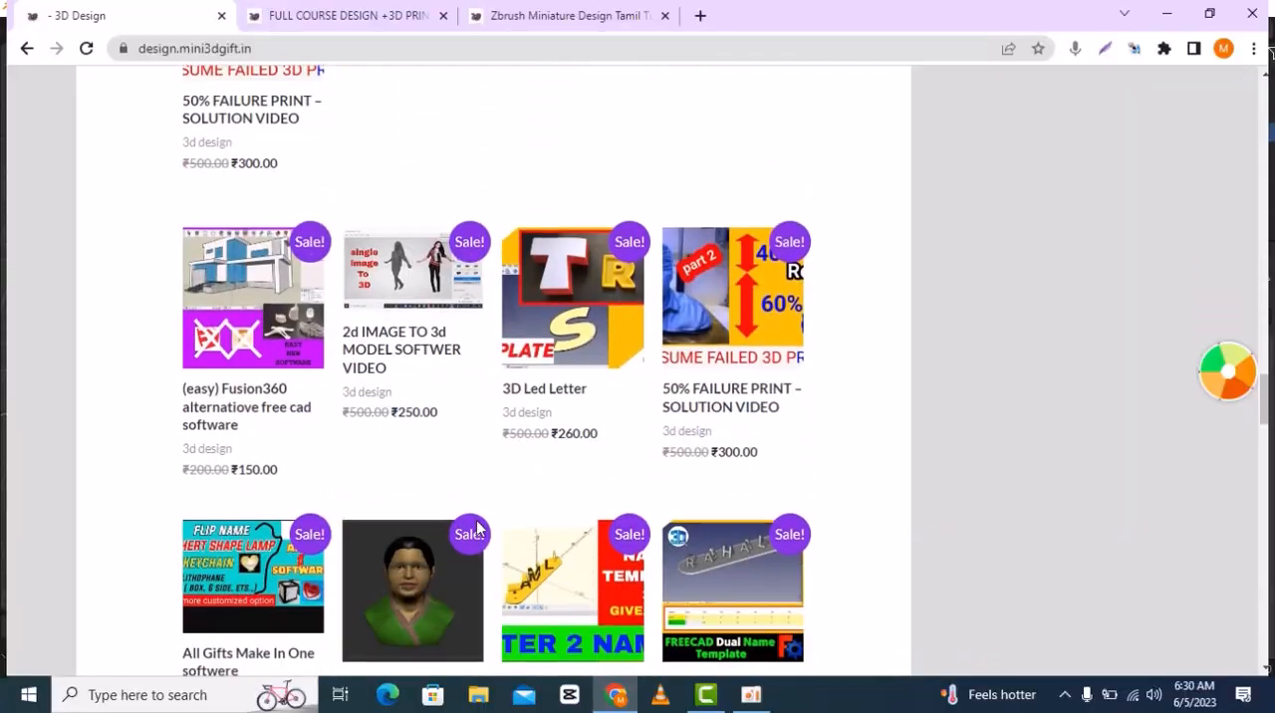
scroll(477, 528, "down", 5)
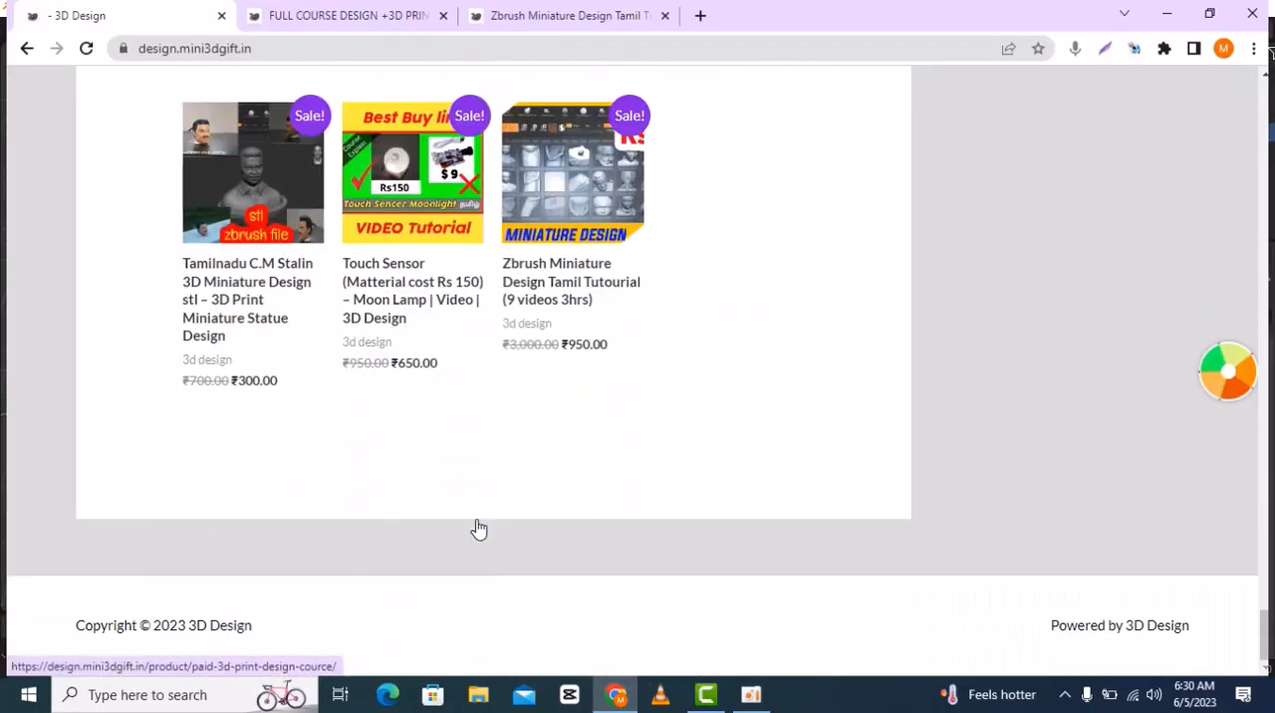
scroll(476, 528, "up", 1)
left_click(369, 22)
scroll(429, 440, "down", 7)
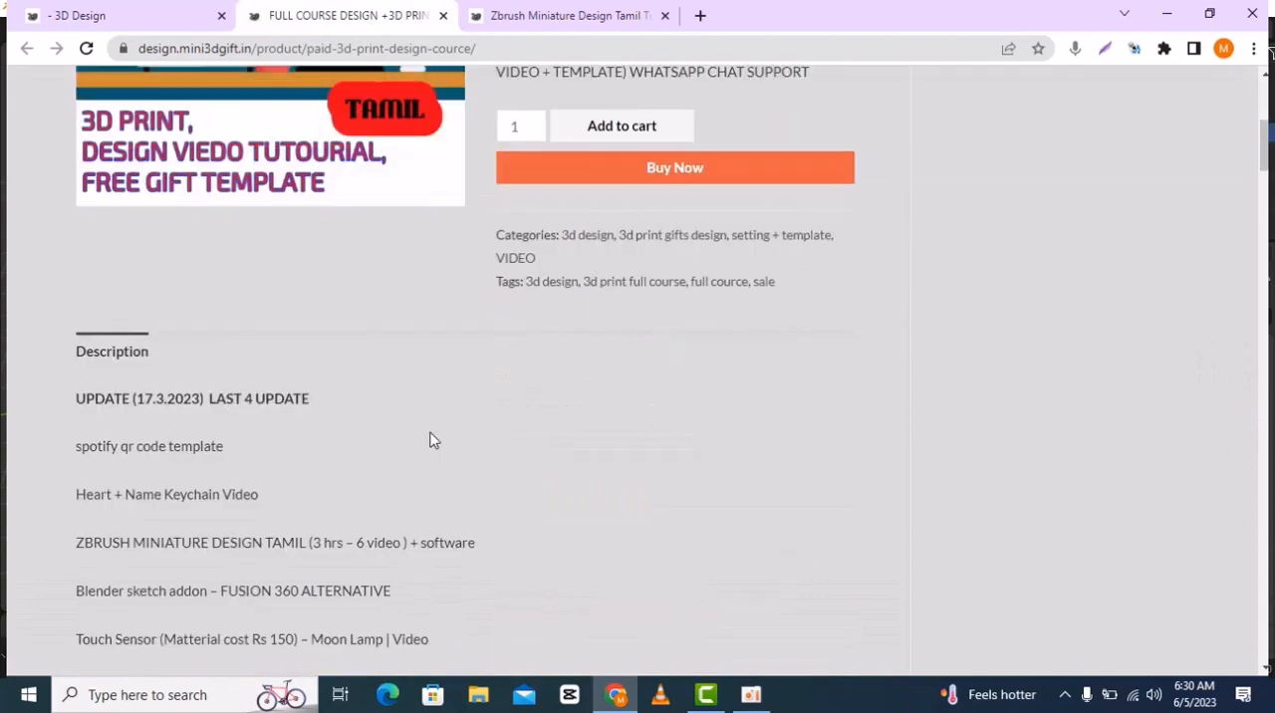
scroll(116, 174, "down", 12)
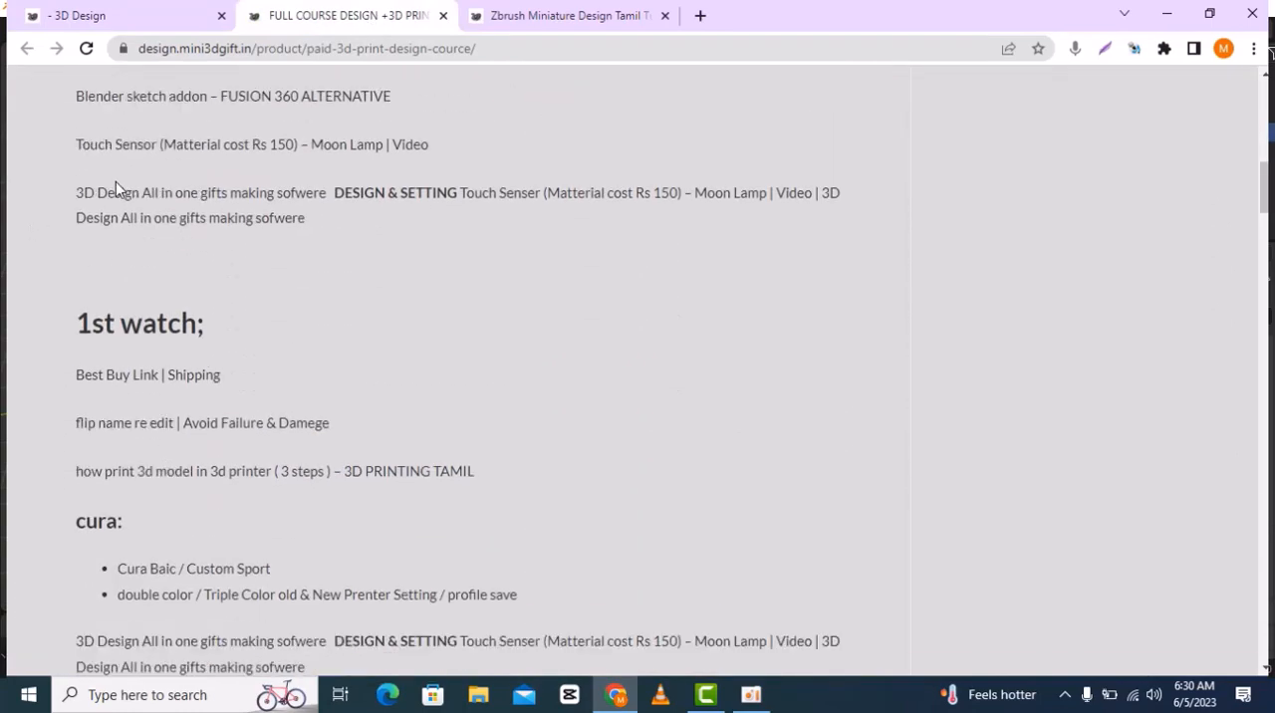
scroll(114, 230, "down", 15)
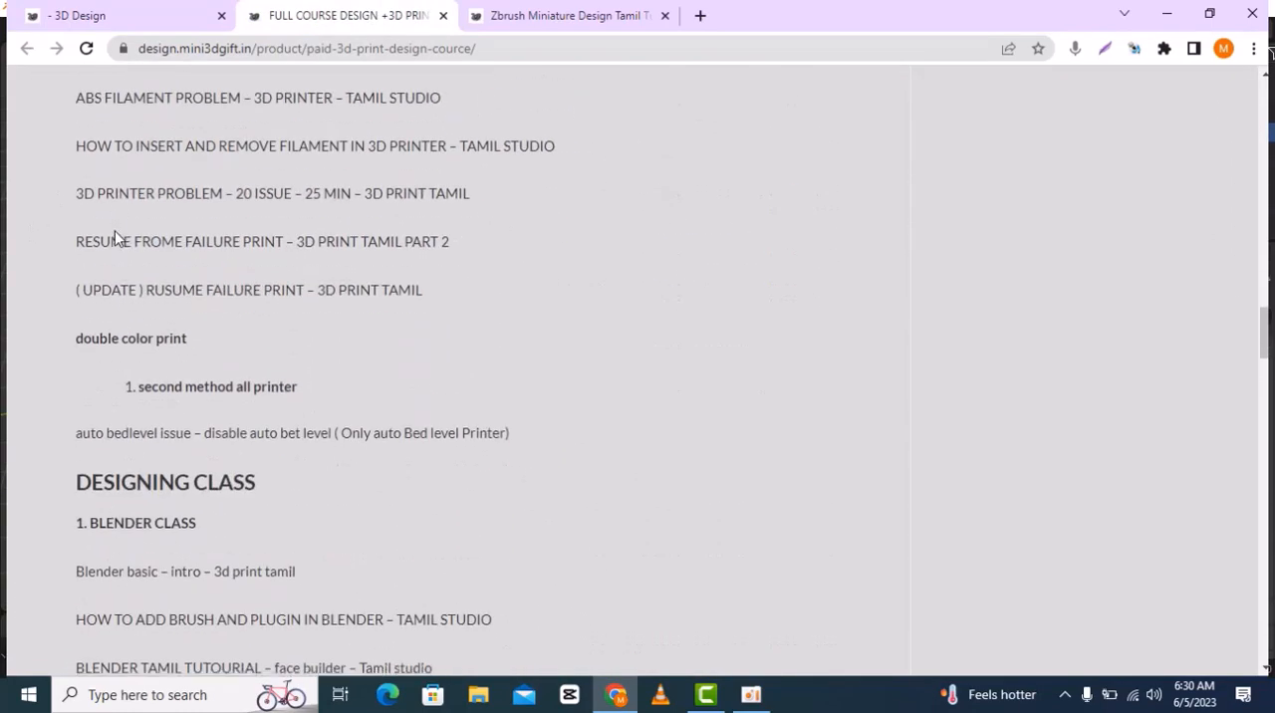
scroll(139, 256, "down", 15)
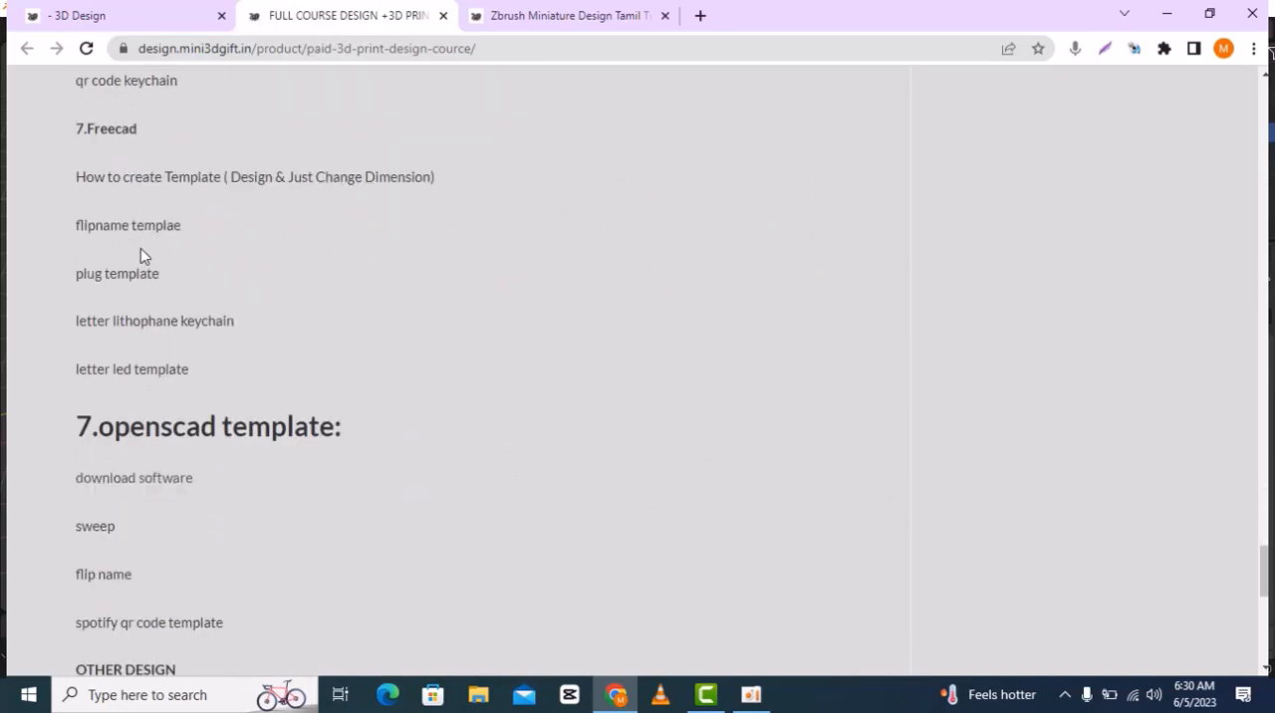
Look through the product page of the Zbrush Miniature Design Tamil tutorial, including its description and related products
left_click(550, 20)
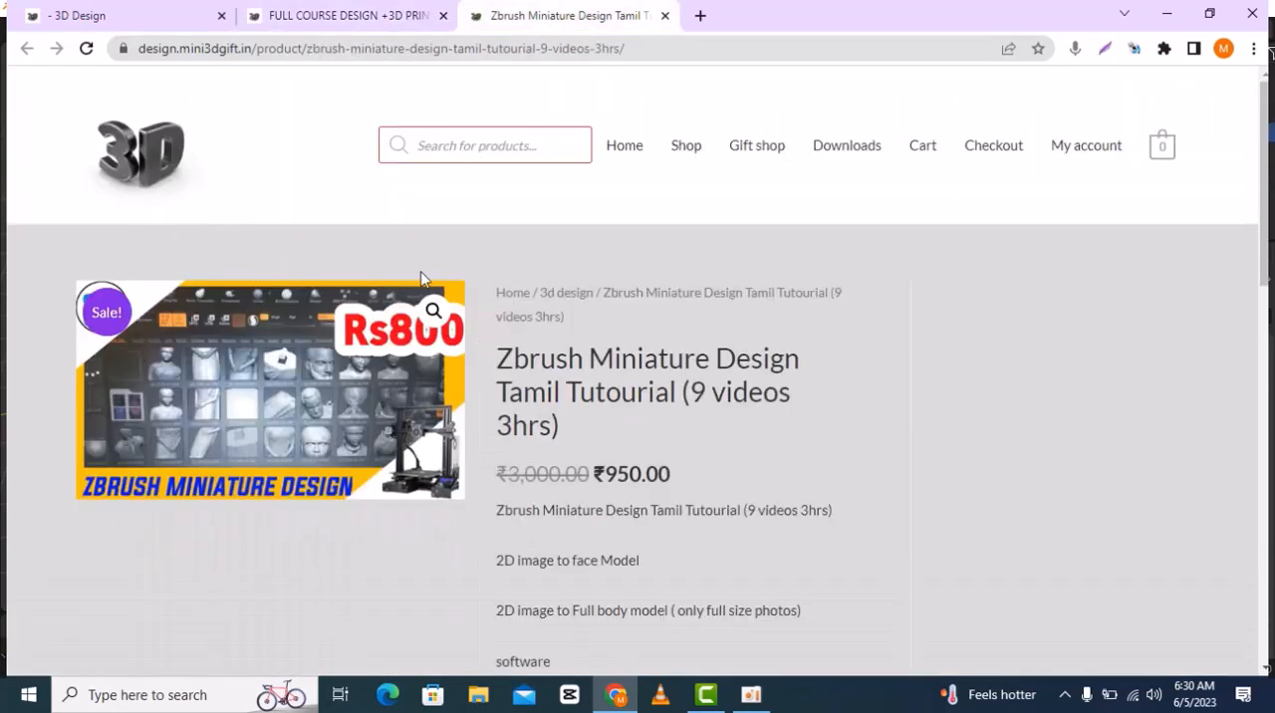
scroll(469, 284, "down", 10)
scroll(556, 321, "down", 2)
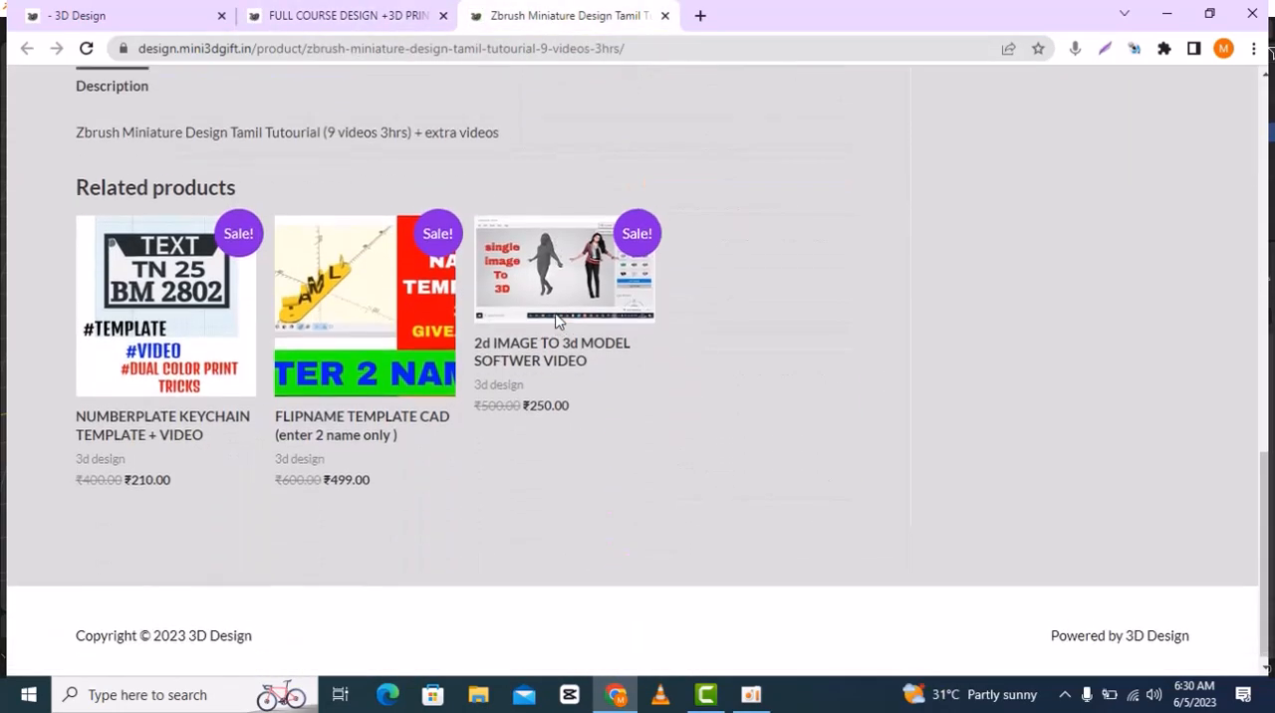
scroll(551, 323, "up", 12)
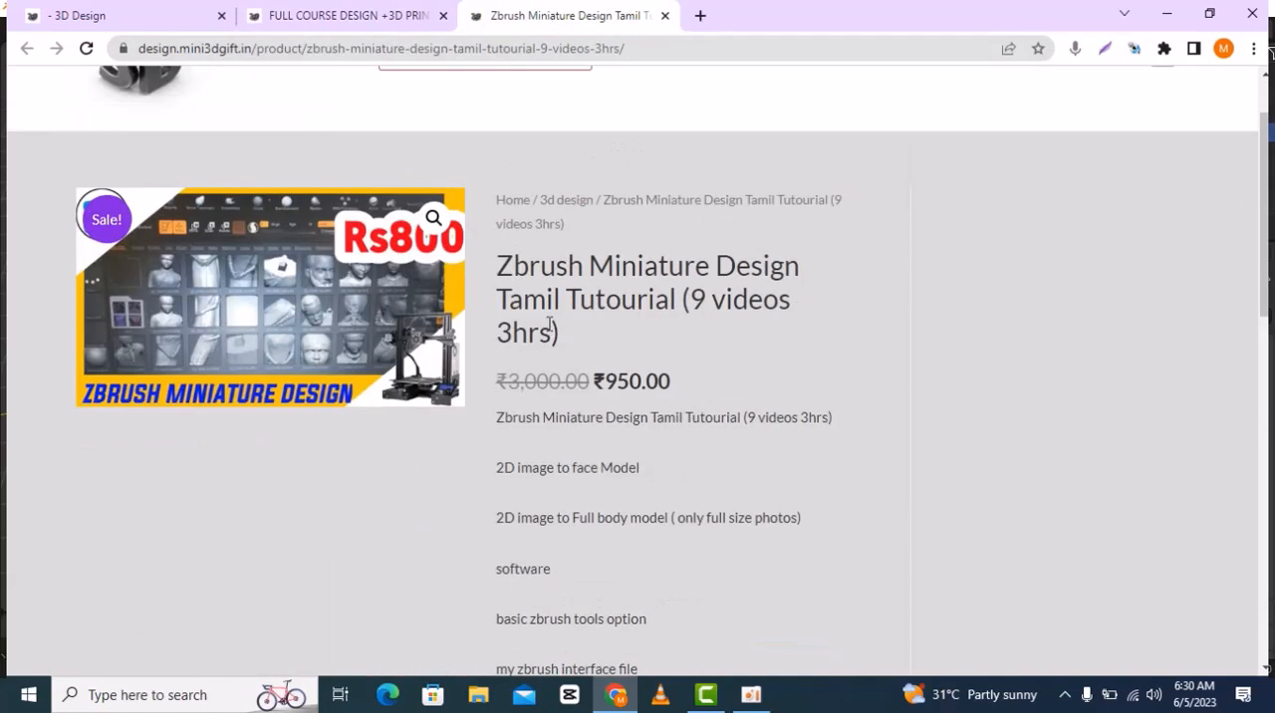
left_click(751, 694)
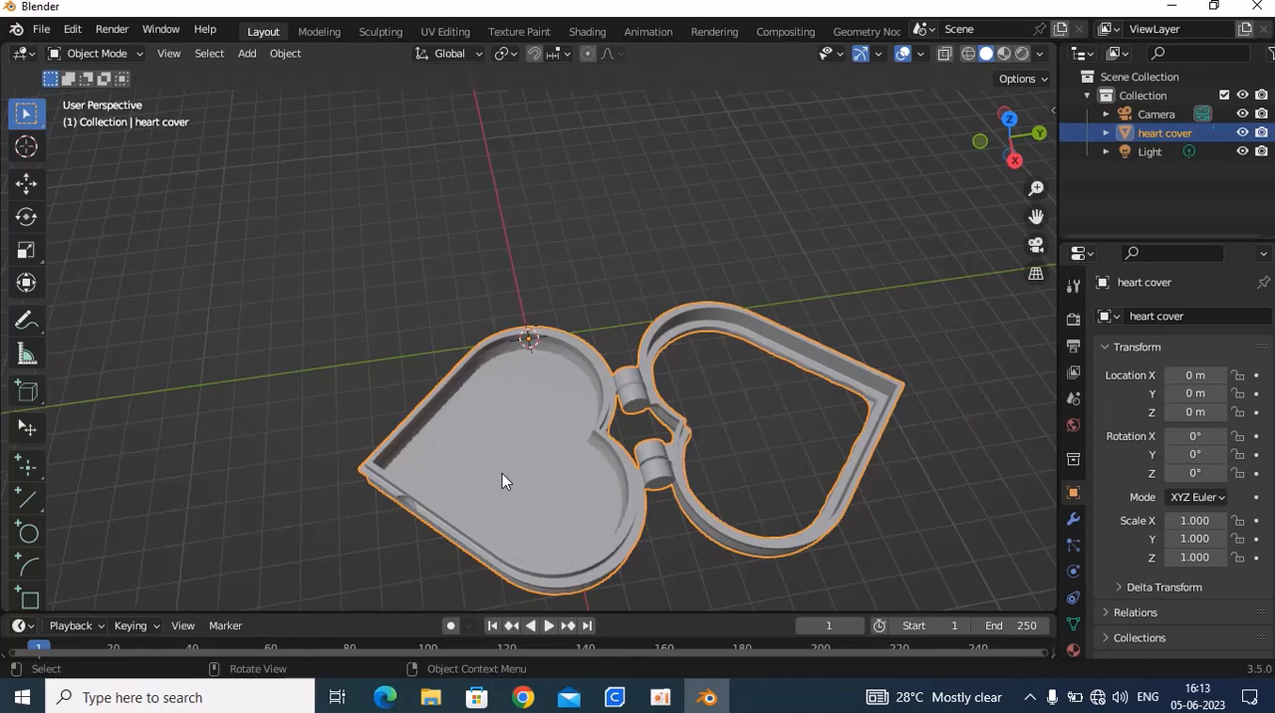
Switch to Blender and examine the hinged heart cover from above, at an angle and from the side, including its hinge and rims
middle_click_drag(495, 391, 512, 350)
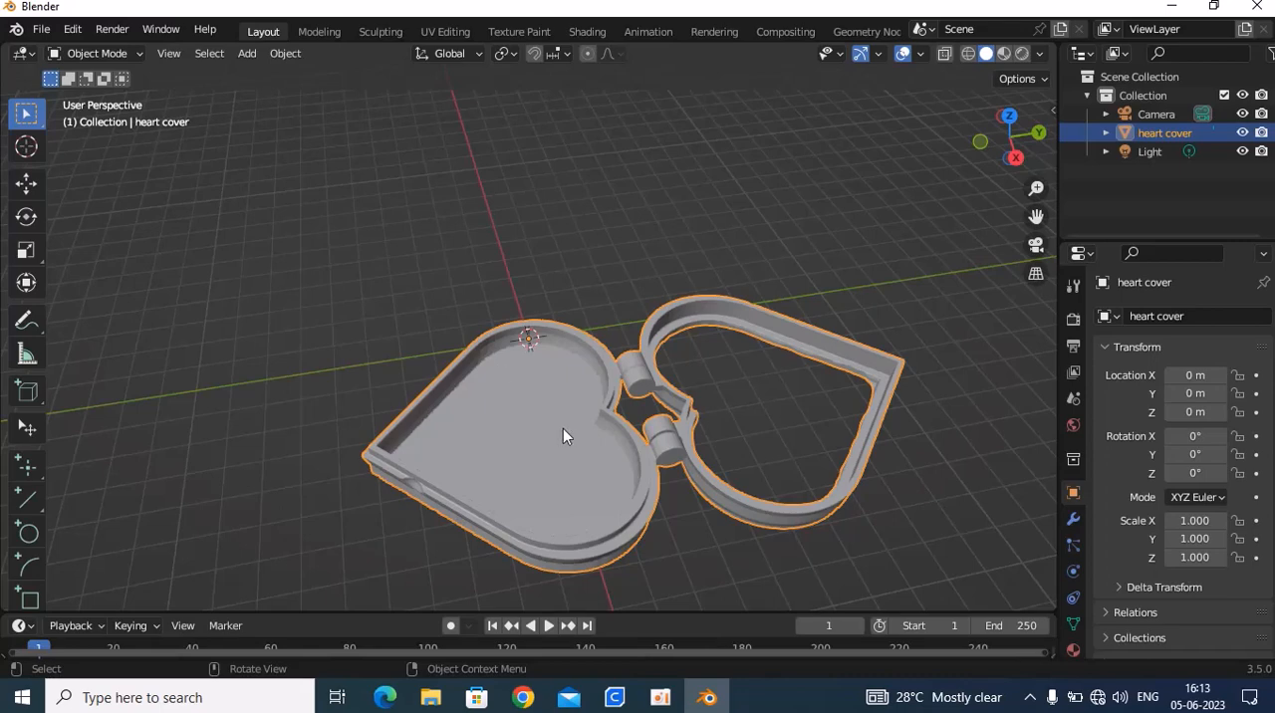
scroll(571, 323, "down", 3)
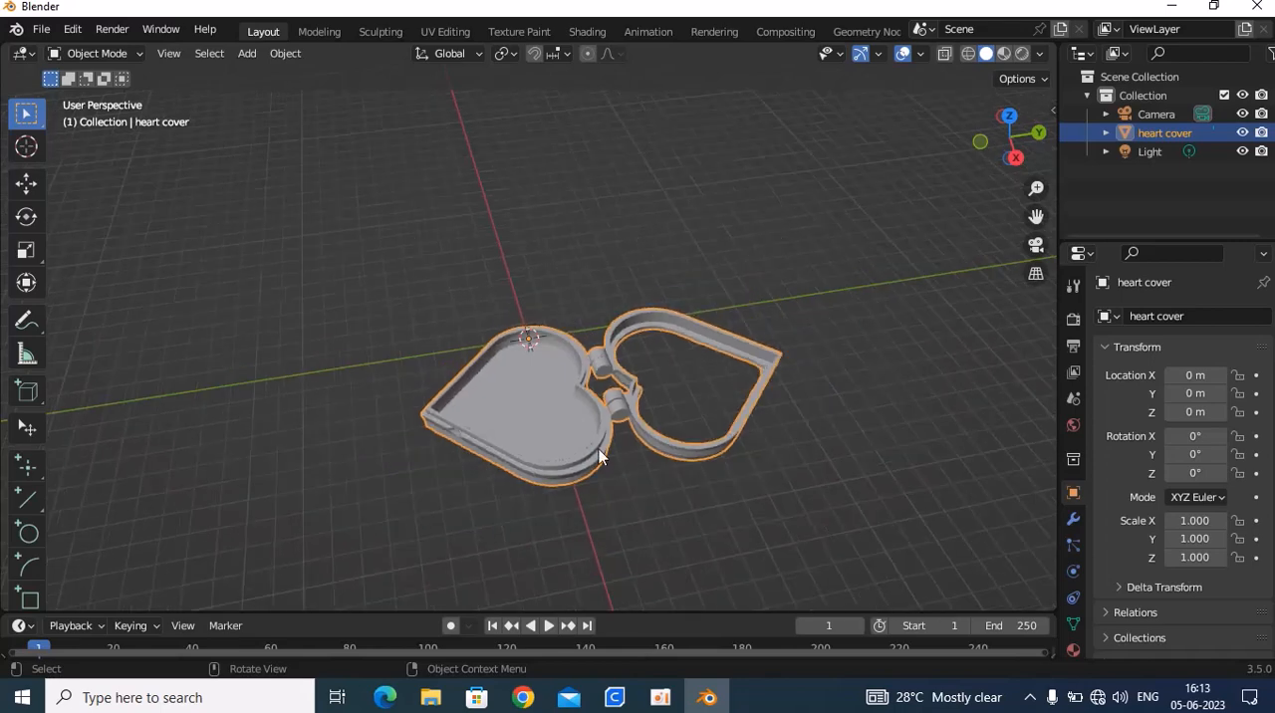
middle_click_drag(599, 456, 409, 445)
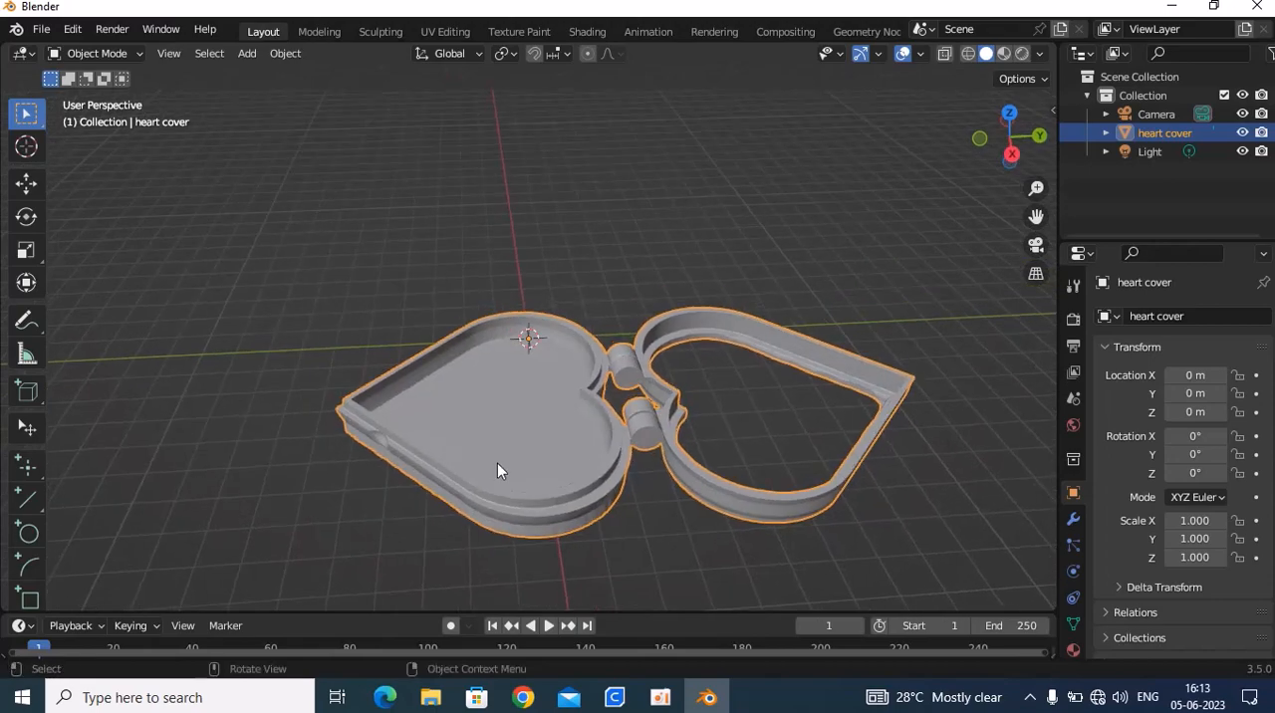
middle_click_drag(498, 464, 511, 365)
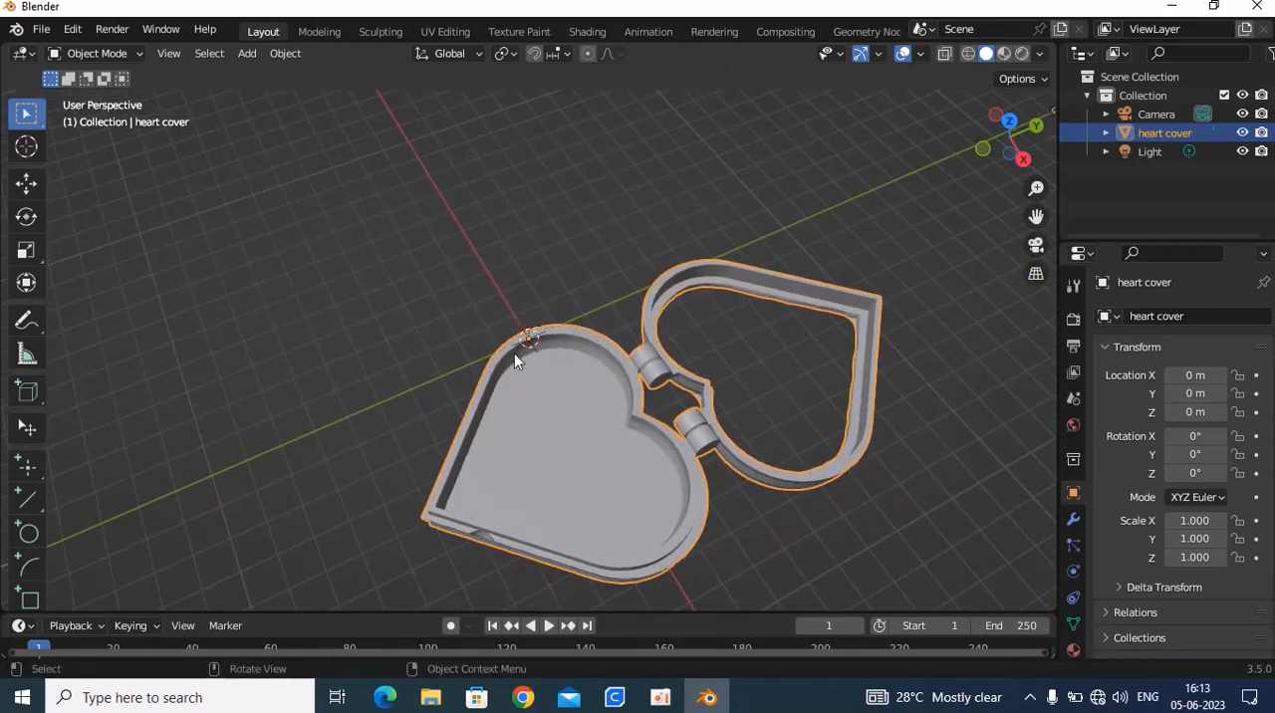
middle_click_drag(619, 495, 596, 422)
middle_click_drag(535, 359, 588, 449)
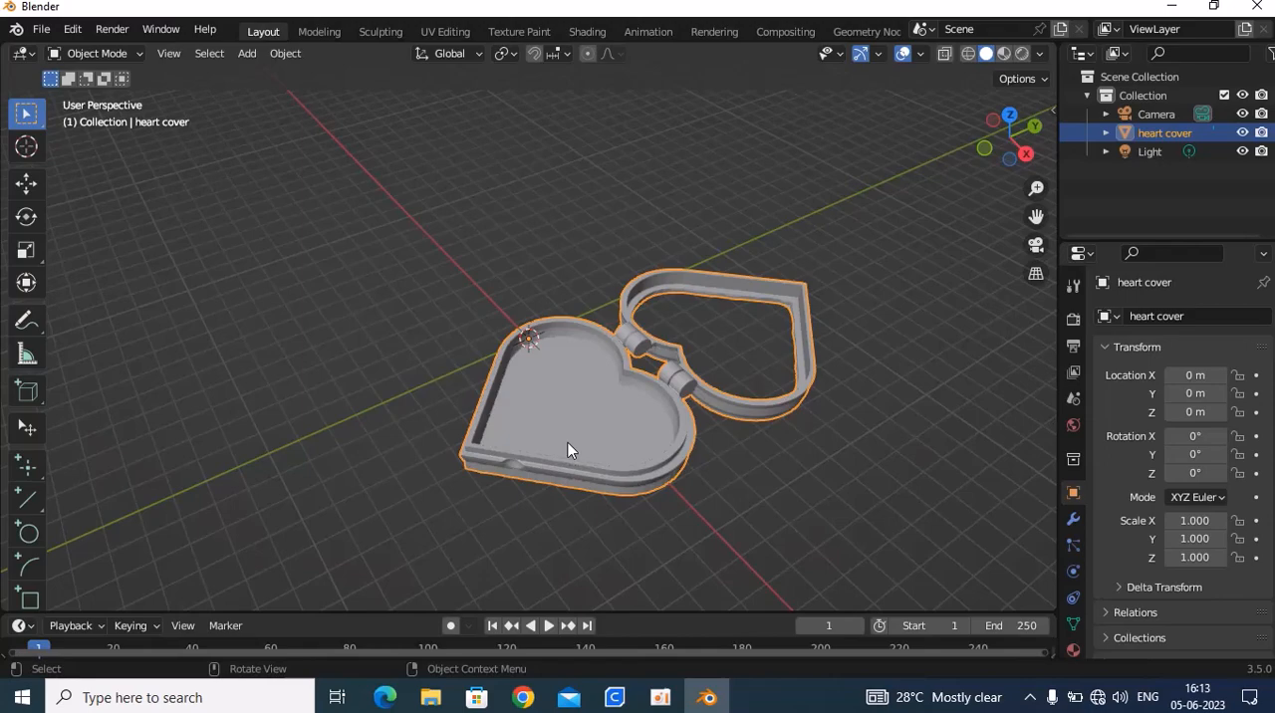
middle_click_drag(568, 447, 694, 383)
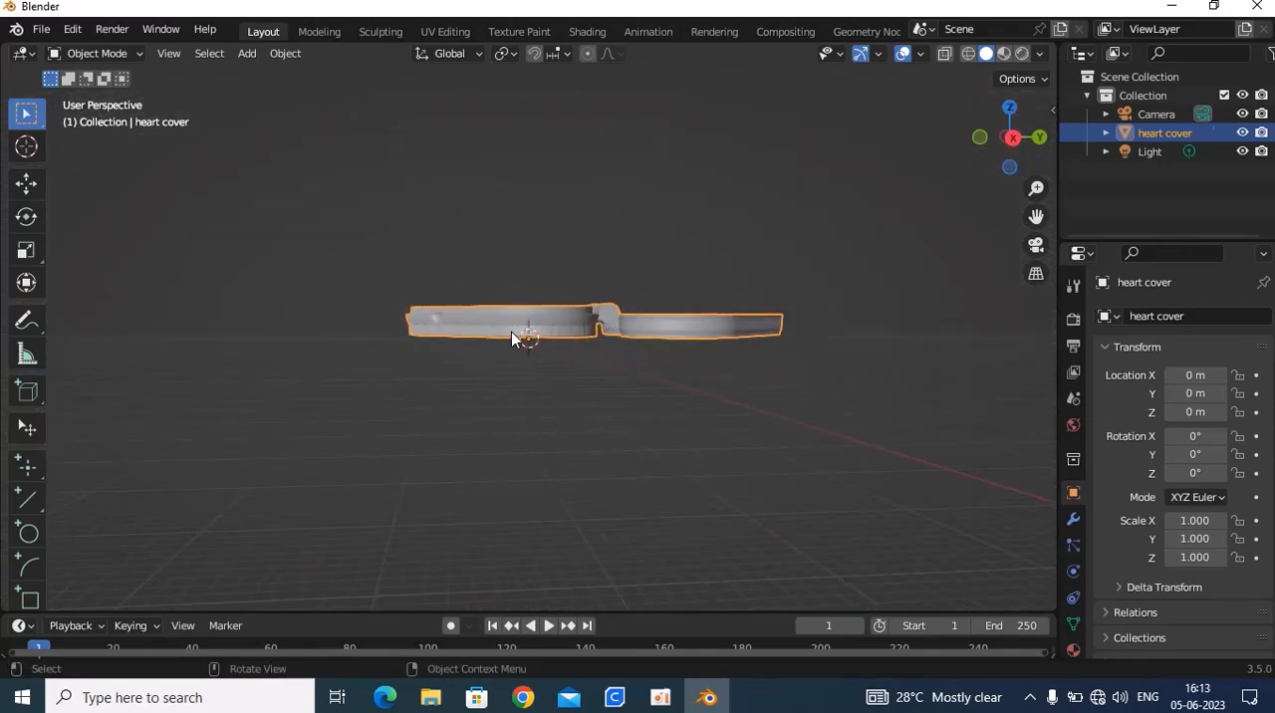
scroll(714, 355, "up", 2)
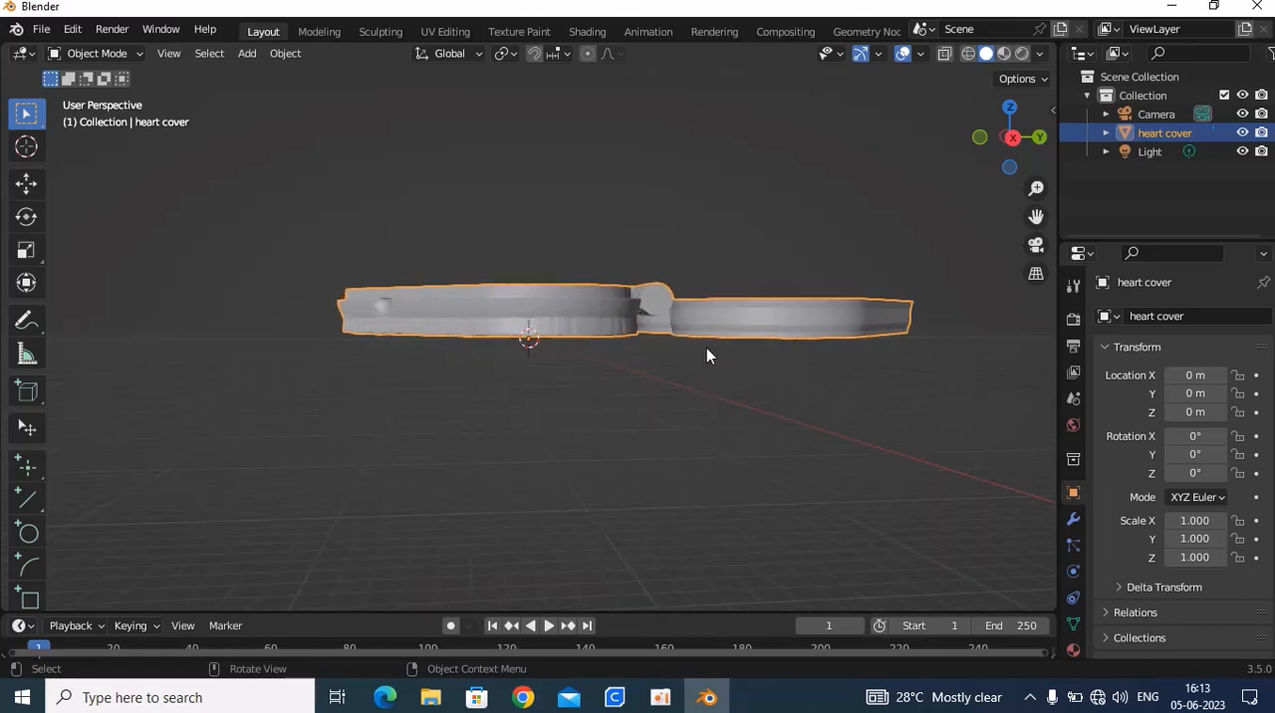
middle_click_drag(605, 338, 459, 343)
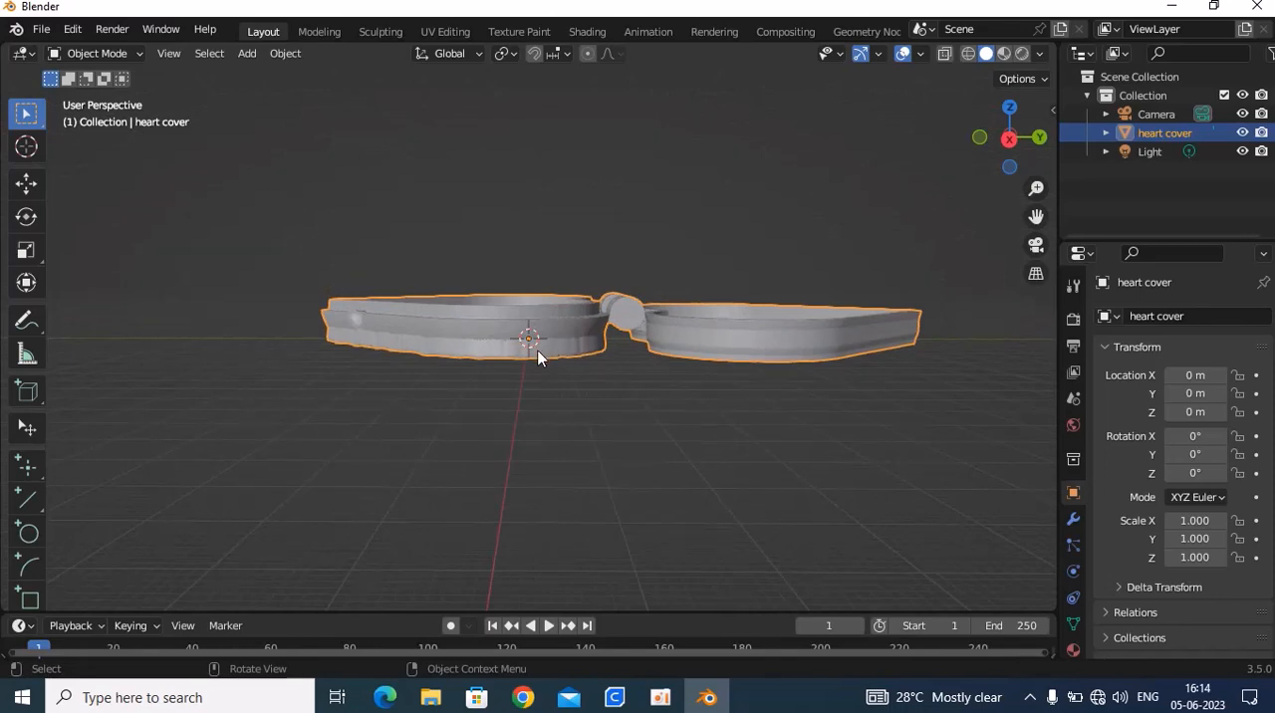
middle_click_drag(623, 384, 628, 486)
scroll(625, 485, "down", 2)
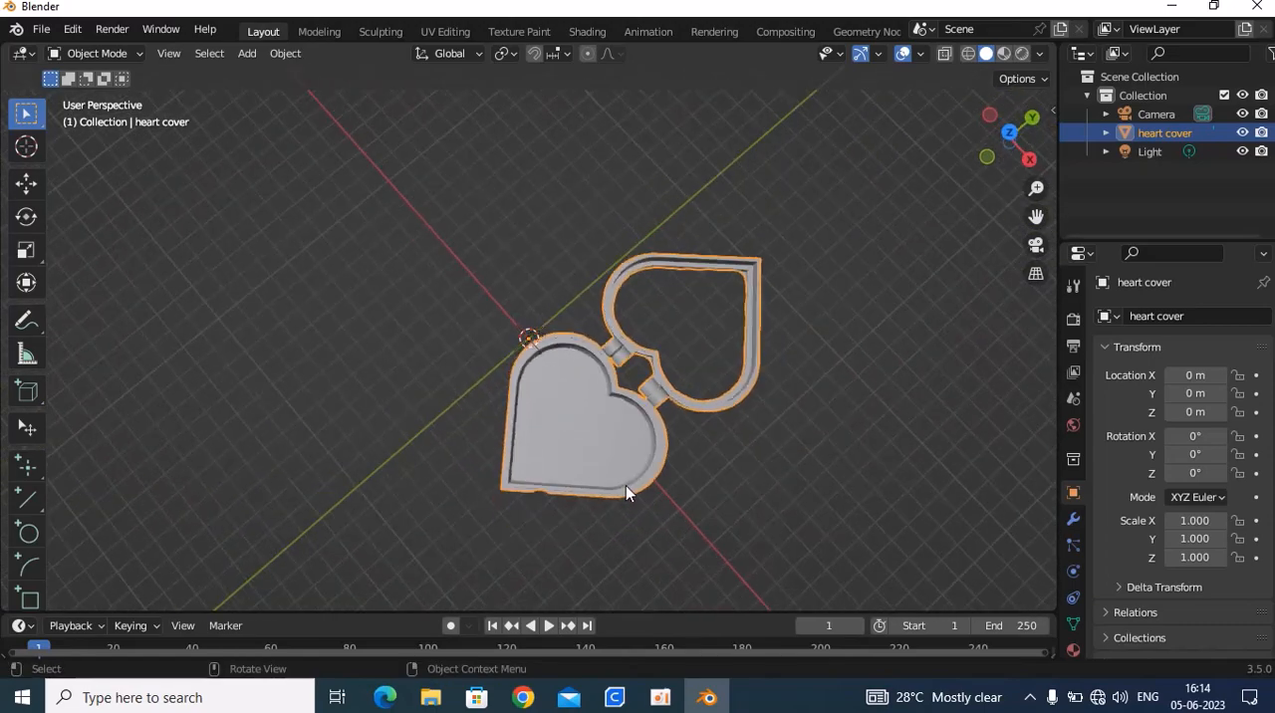
Delete the heart cover object and import cut.stl from the heartshape folder into the empty scene
key("Delete")
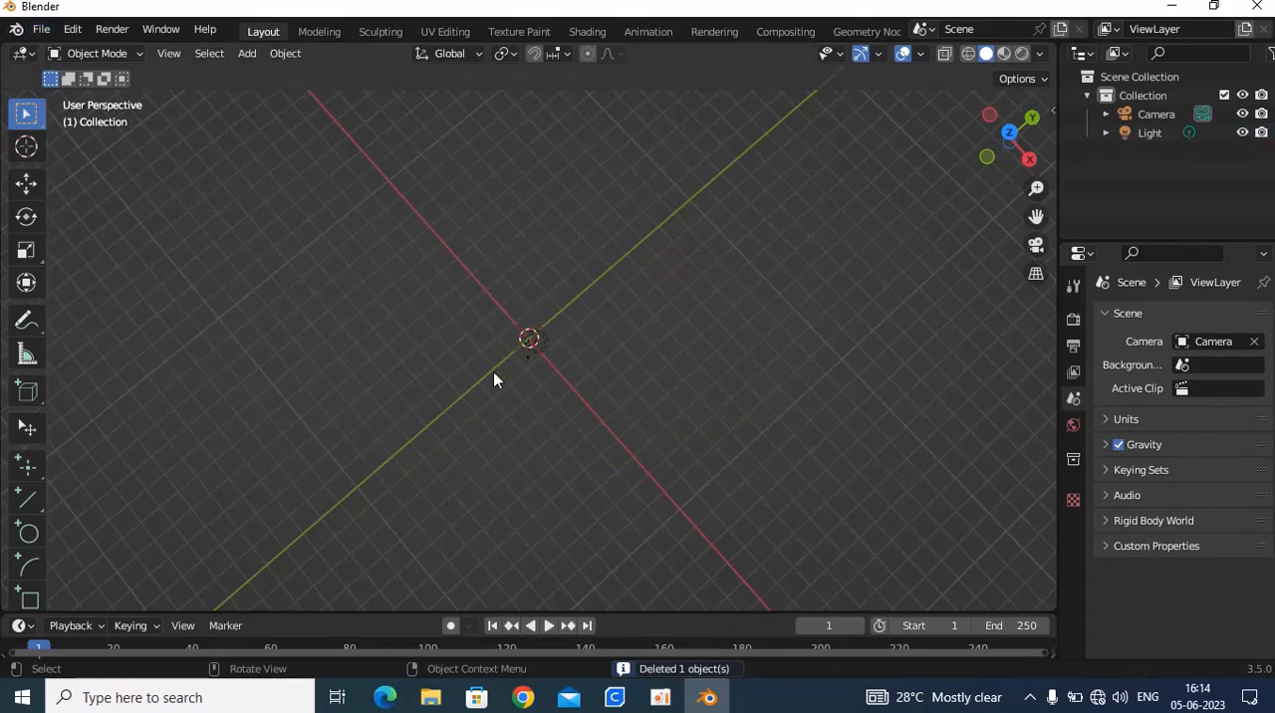
left_click(41, 28)
mouse_move(165, 375)
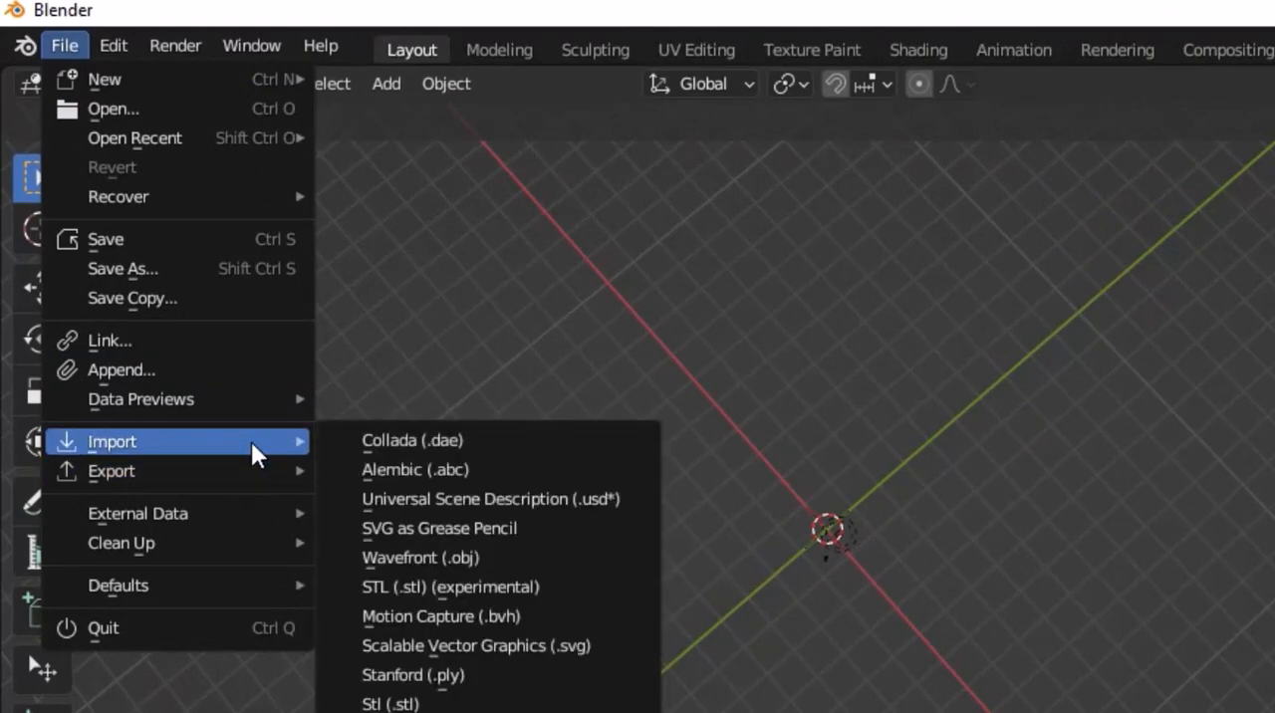
left_click(418, 704)
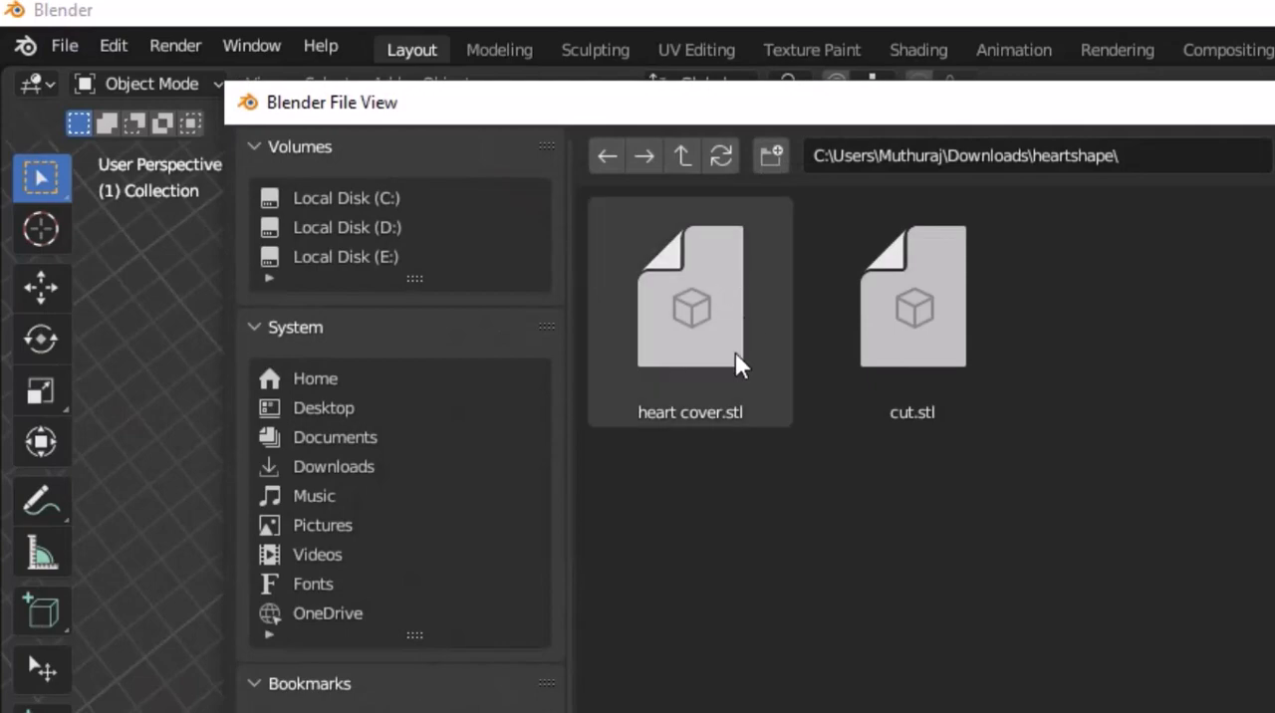
left_click(941, 404)
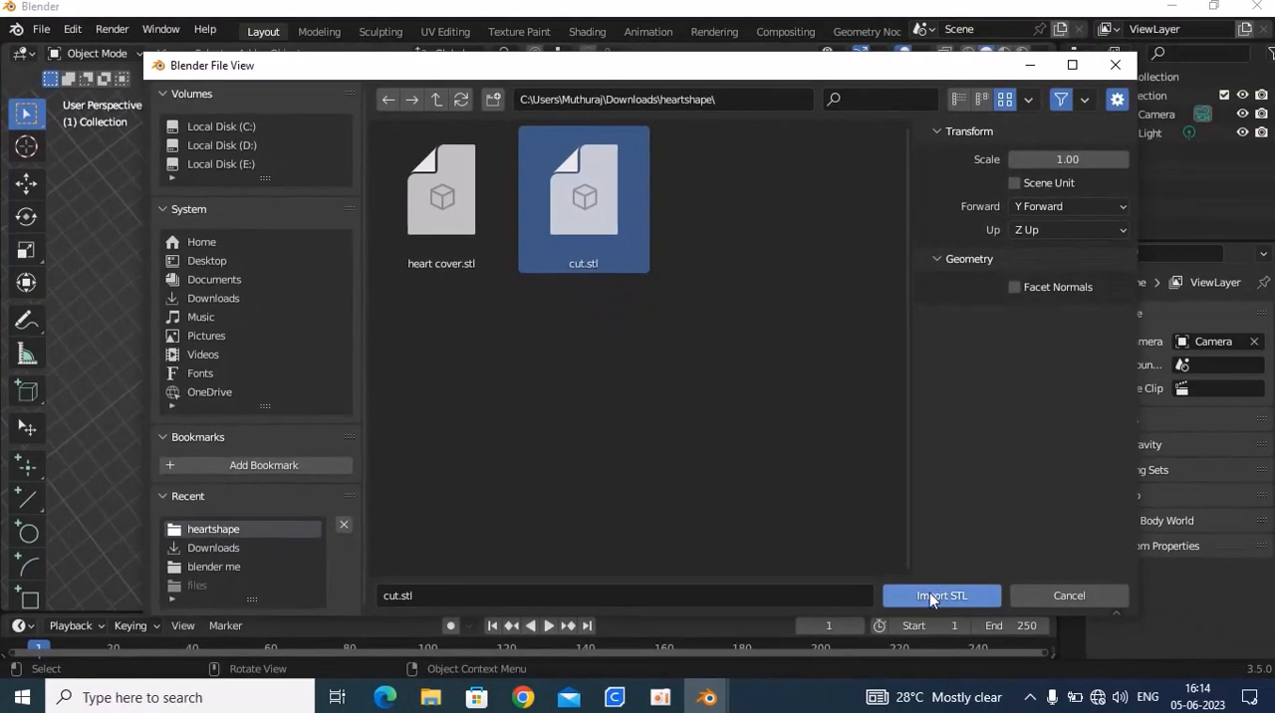
left_click(928, 593)
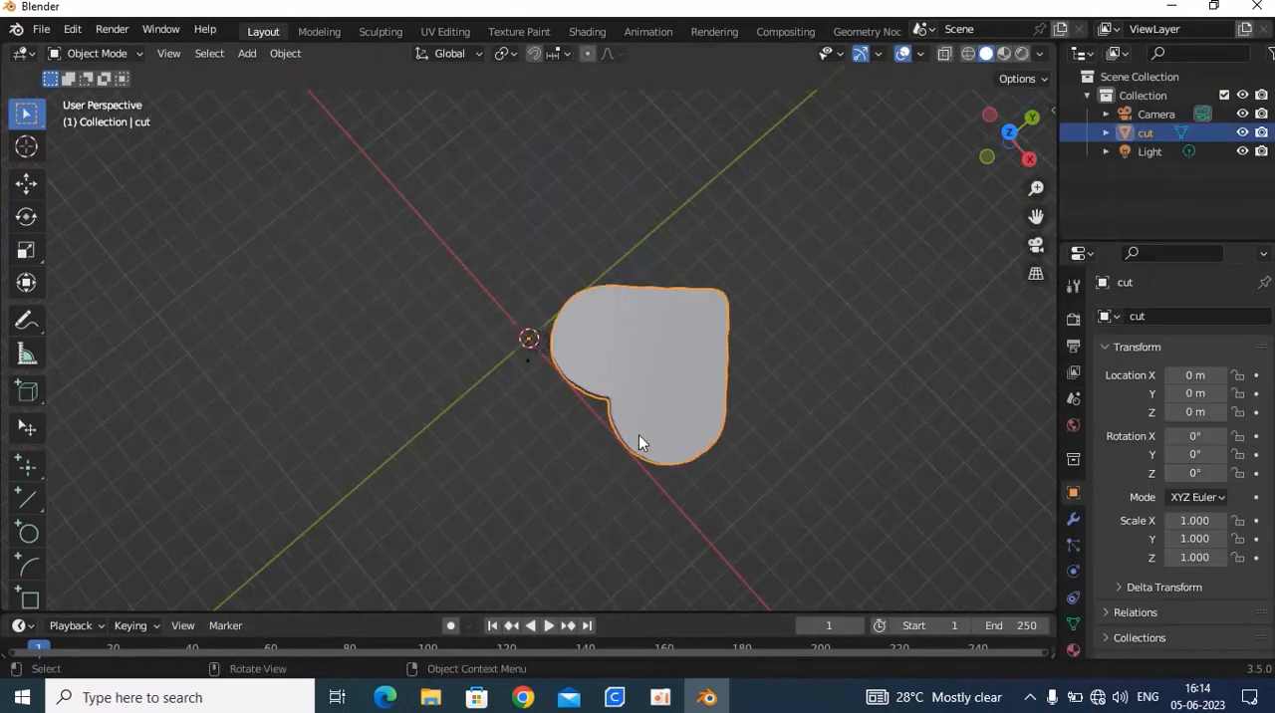
middle_click_drag(639, 434, 568, 380)
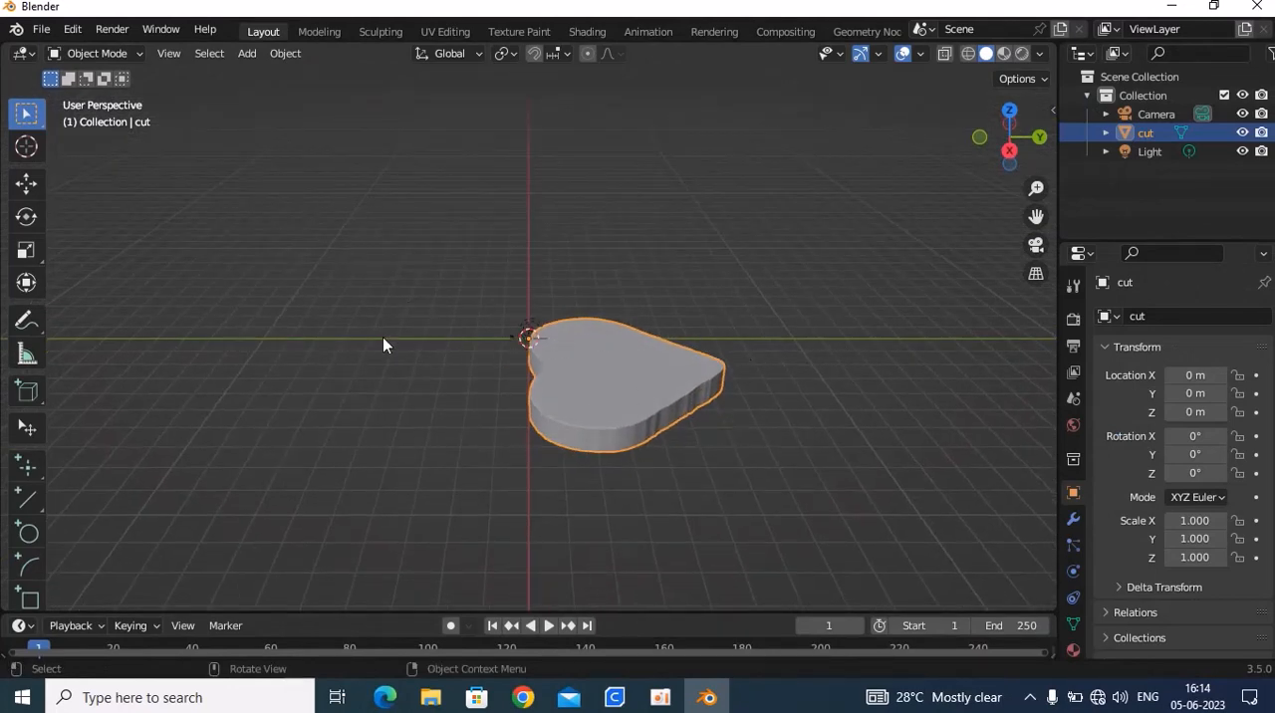
middle_click_drag(523, 383, 728, 378)
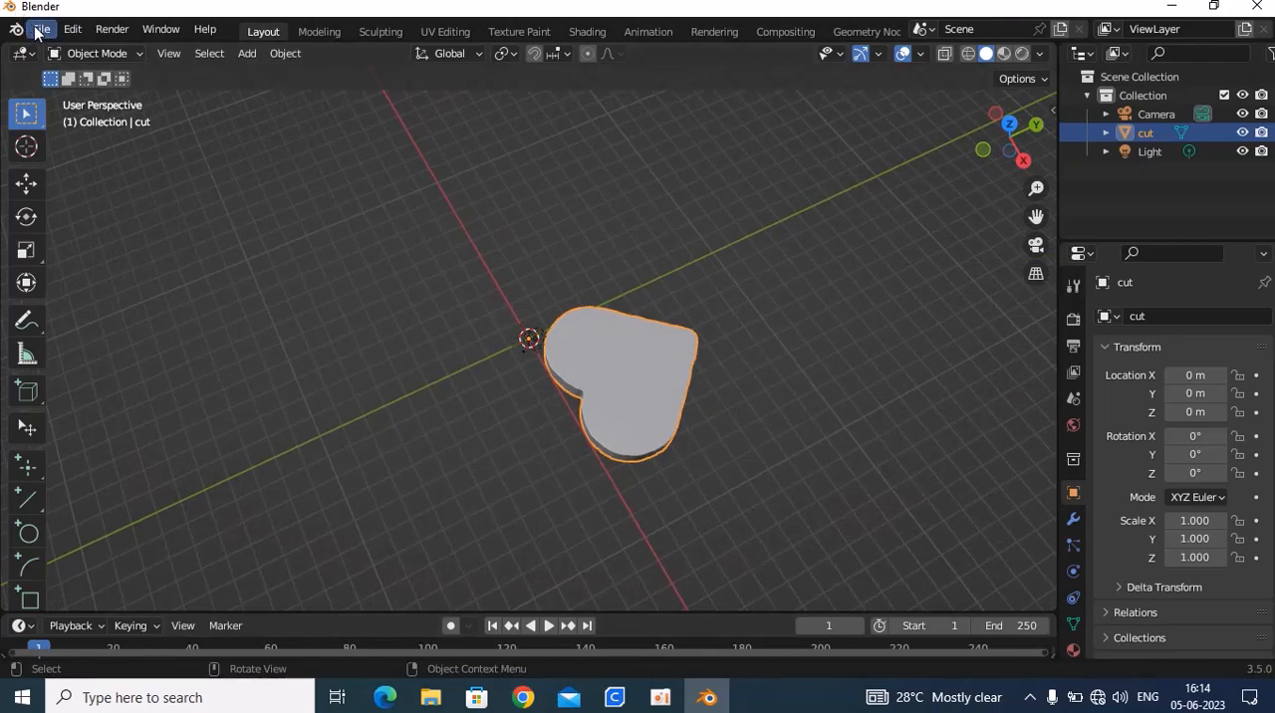
Switch to File Explorer, open the Downloads folder and examine the two 4pxcTG5J_400x400 portrait images
left_click(430, 698)
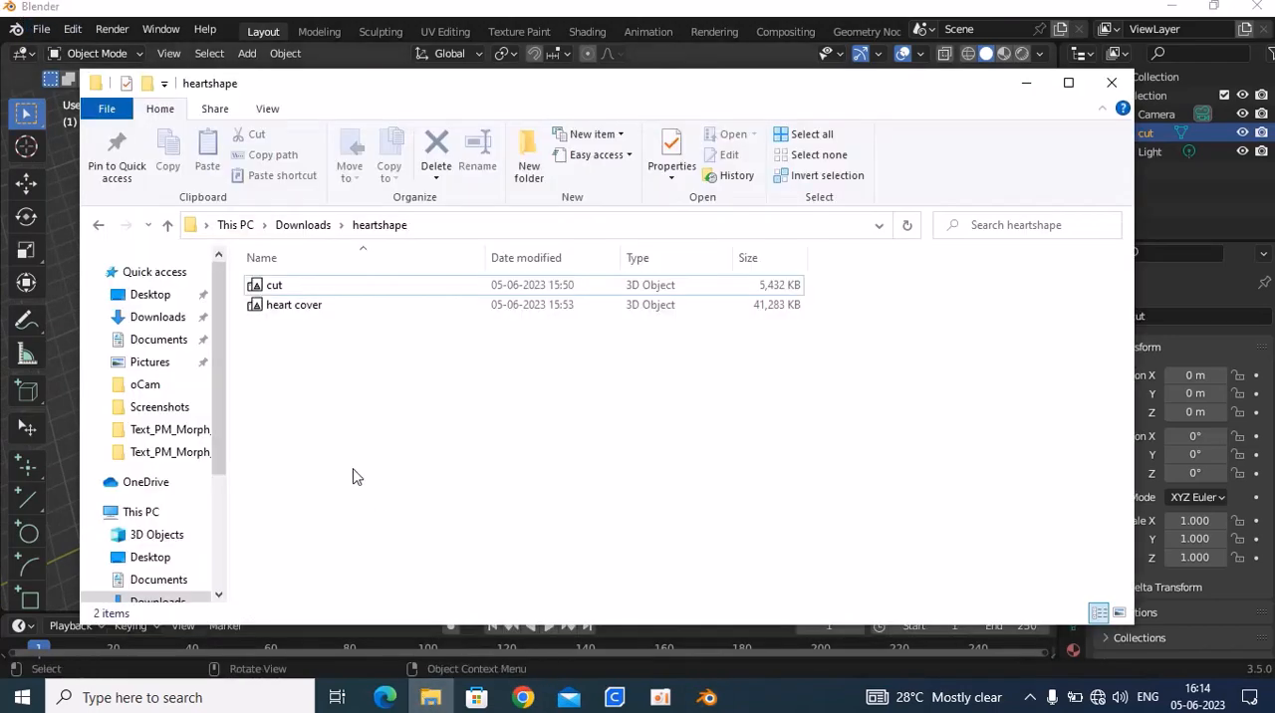
left_click(153, 325)
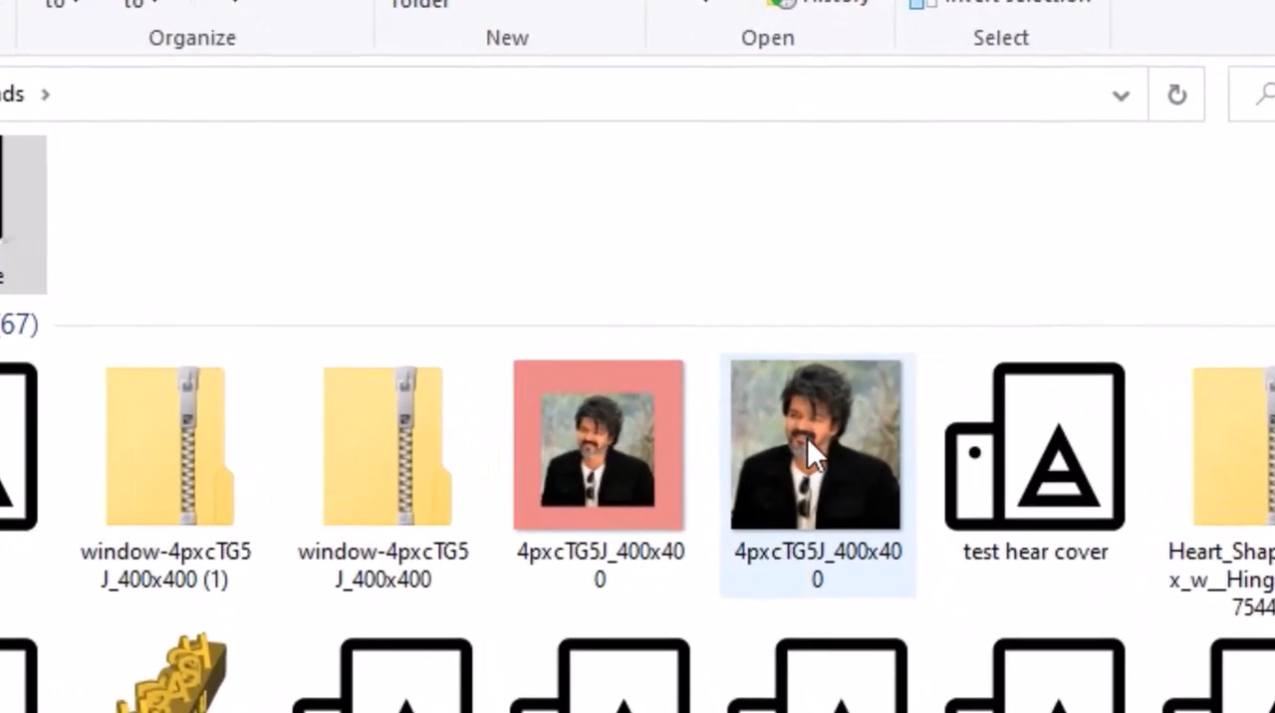
mouse_move(802, 430)
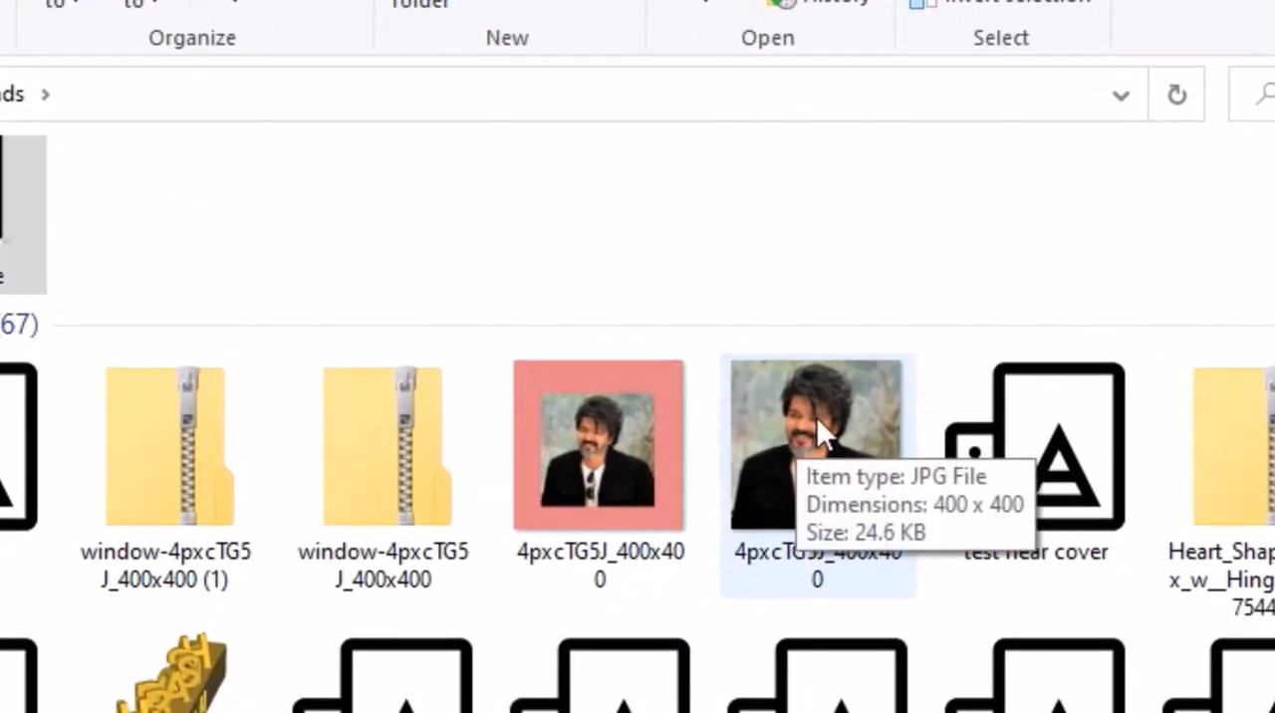
mouse_move(541, 497)
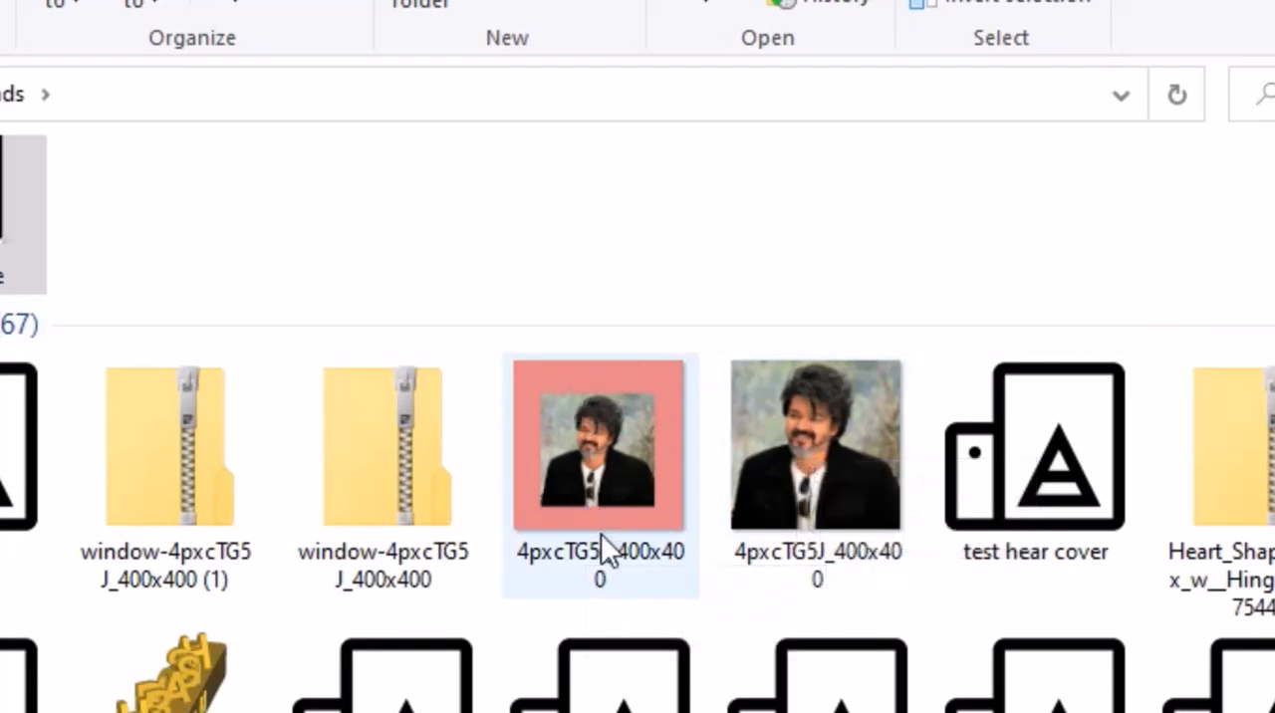
Open the window-4pxcTG5J_400x400 (1) folder in Downloads and look at the lithophane's settings text file and 3D object
mouse_move(599, 520)
mouse_move(573, 475)
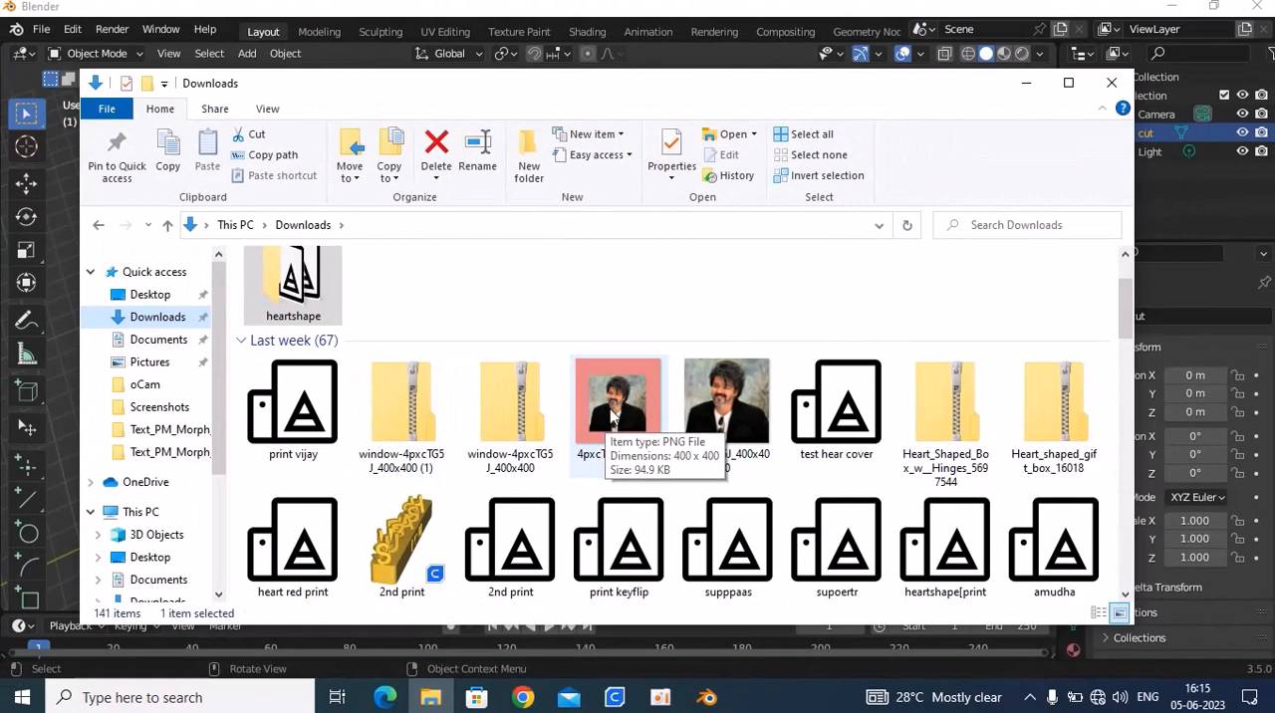
double_click(402, 403)
left_click(388, 287)
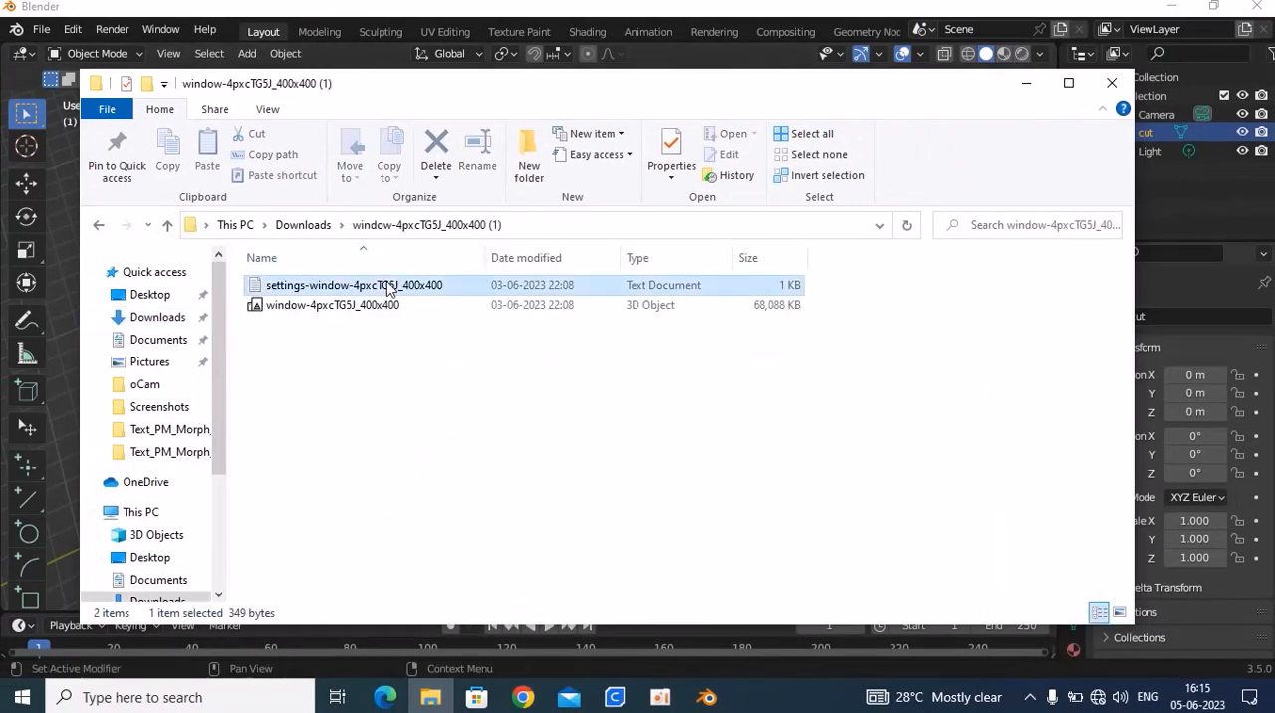
double_click(397, 287)
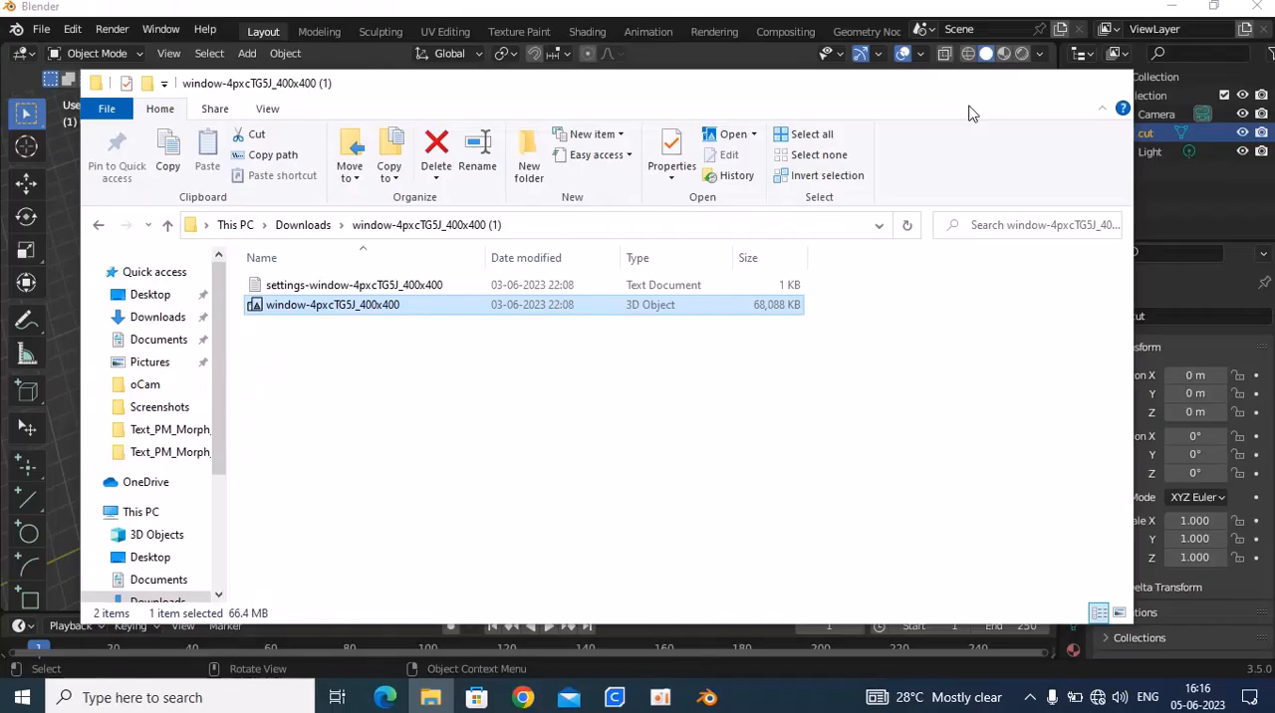
Switch back to Blender and import the window-4pxcTG5J_400x400 STL from its (1) folder in Downloads alongside the cut heart
left_click(1023, 82)
left_click(41, 29)
mouse_move(74, 282)
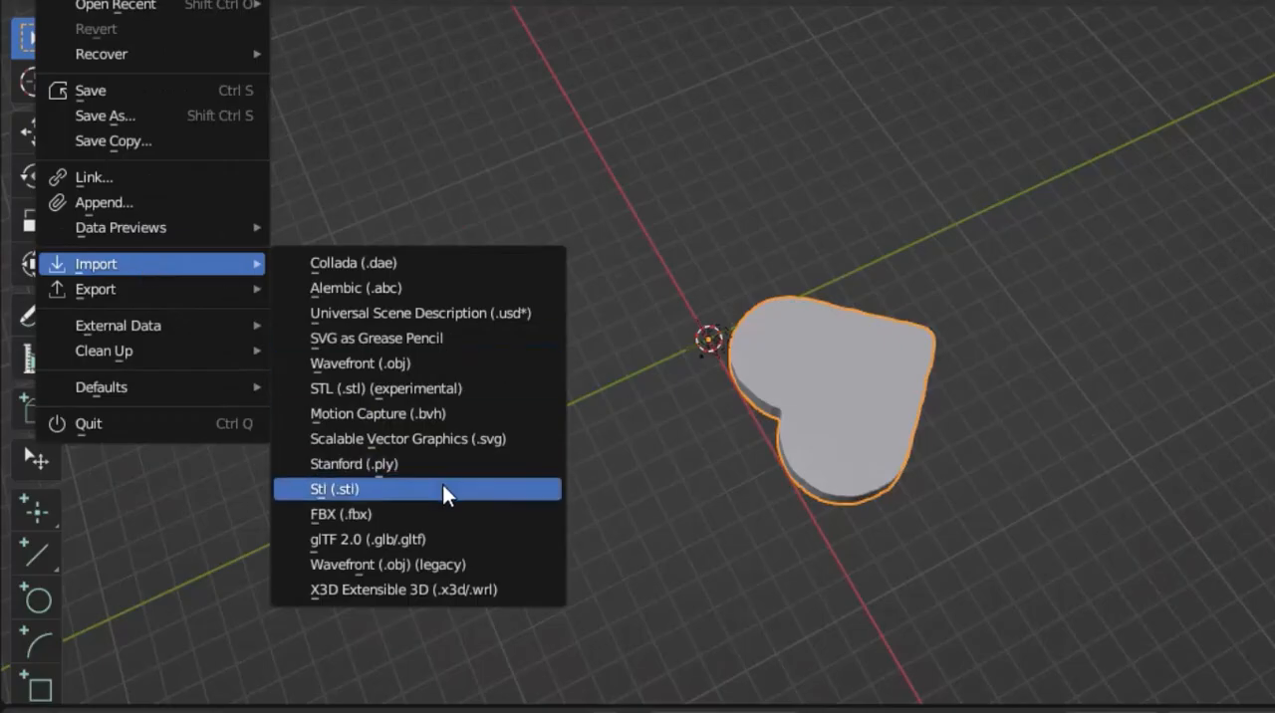
left_click(333, 459)
left_click(334, 283)
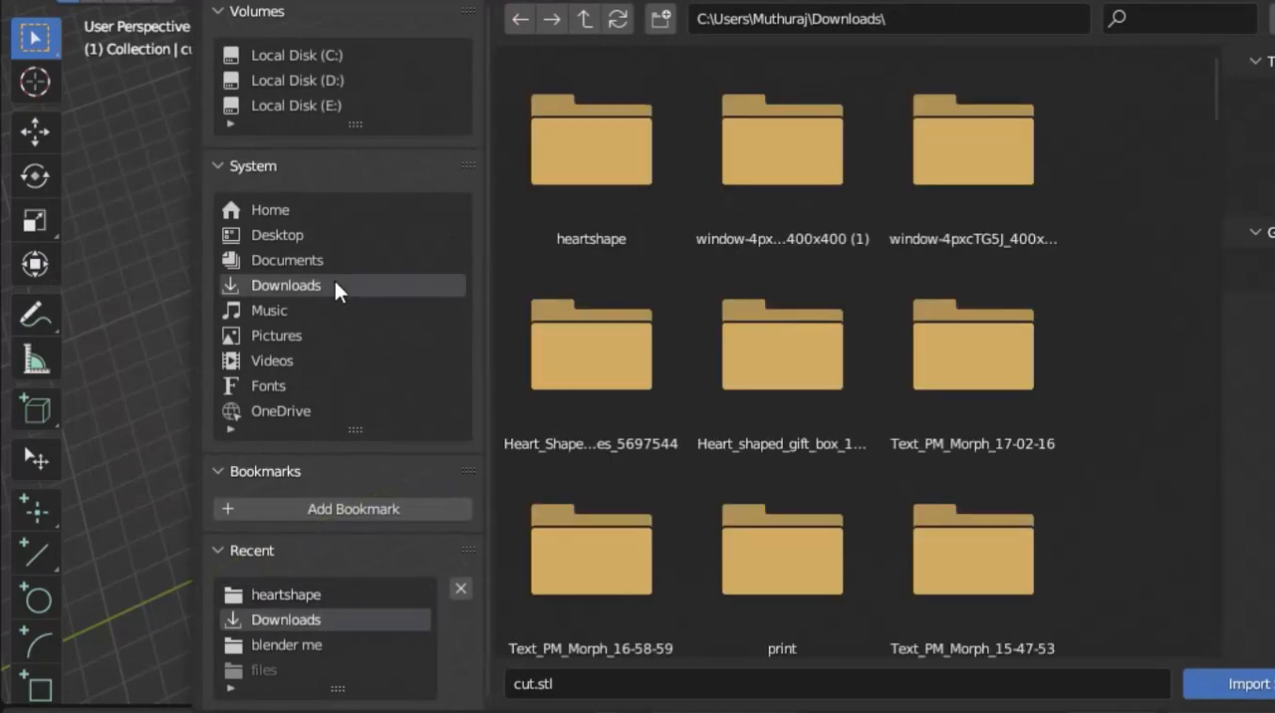
scroll(777, 326, "down", 3)
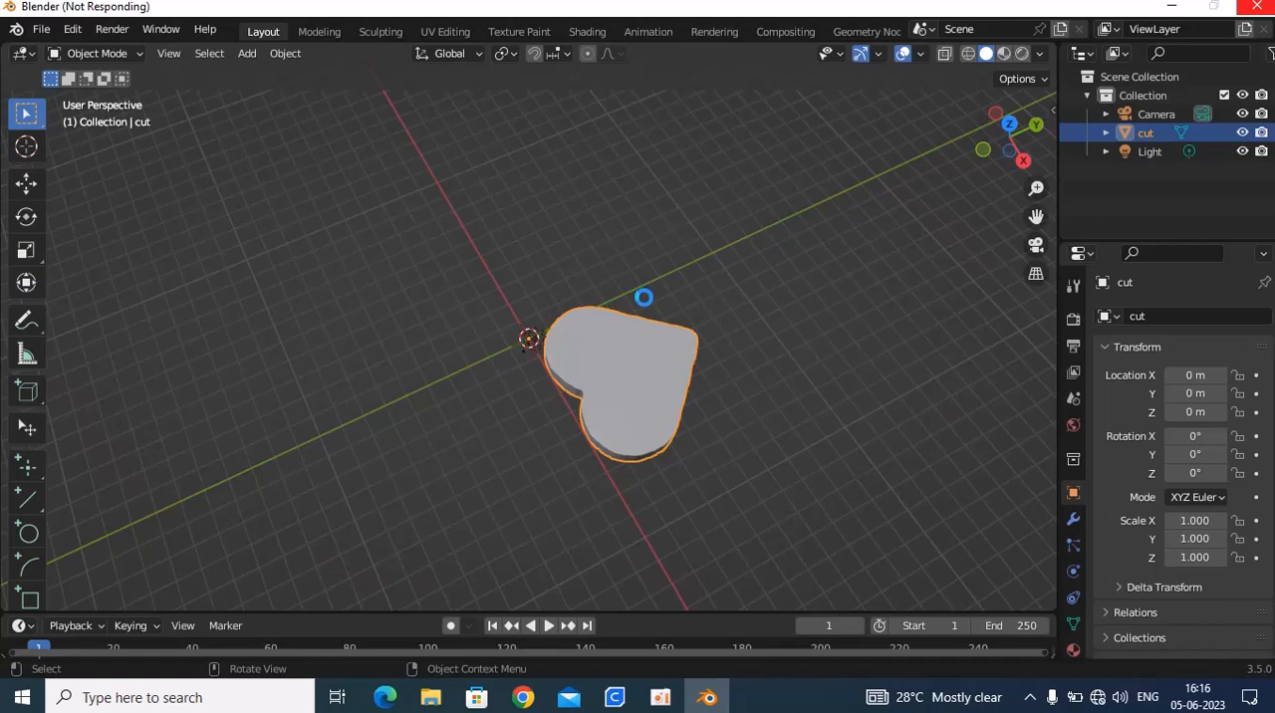
middle_click_drag(580, 158, 486, 88)
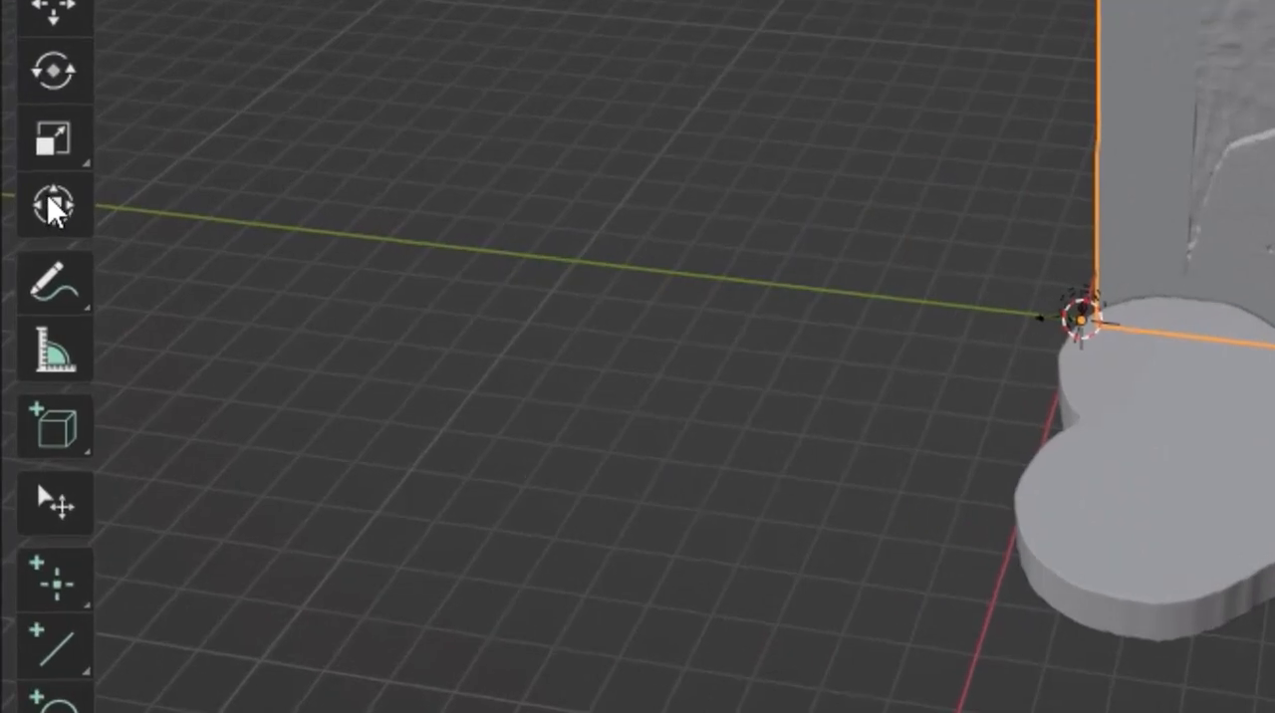
Lay the portrait panel flat by rotating it about Y and set its Y rotation to exactly 90°
left_click(36, 256)
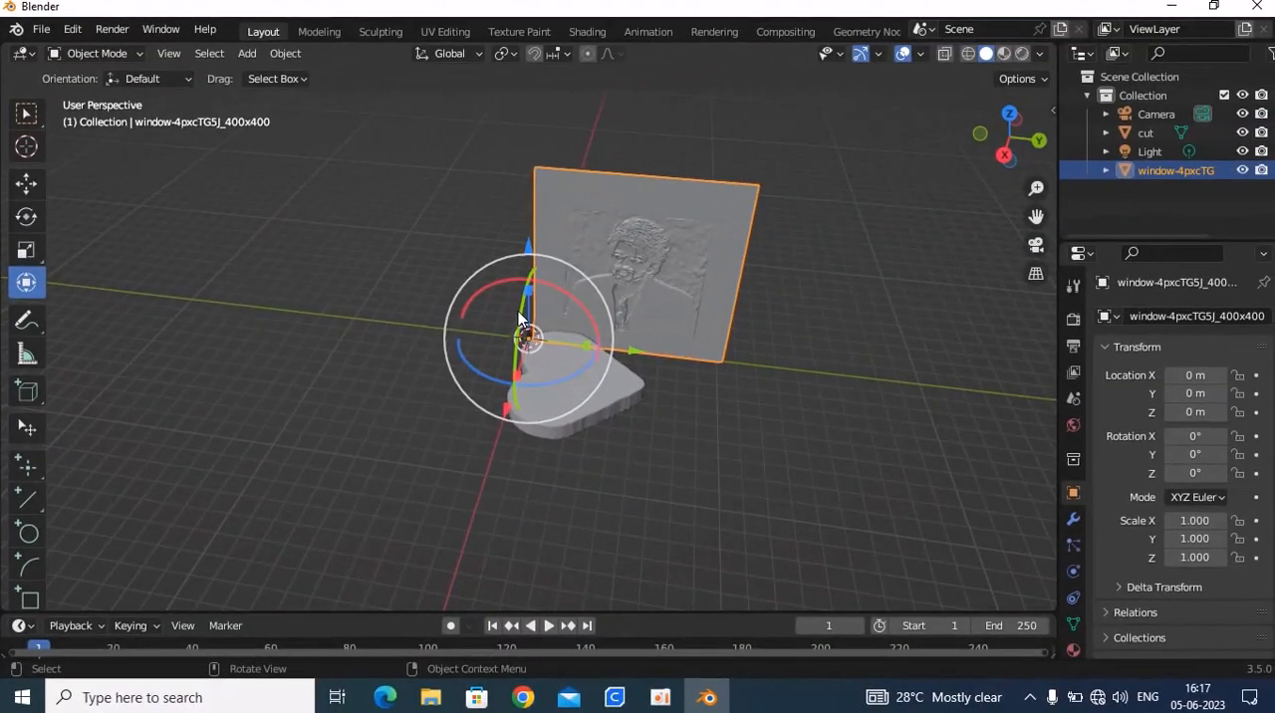
left_click_drag(518, 316, 483, 355)
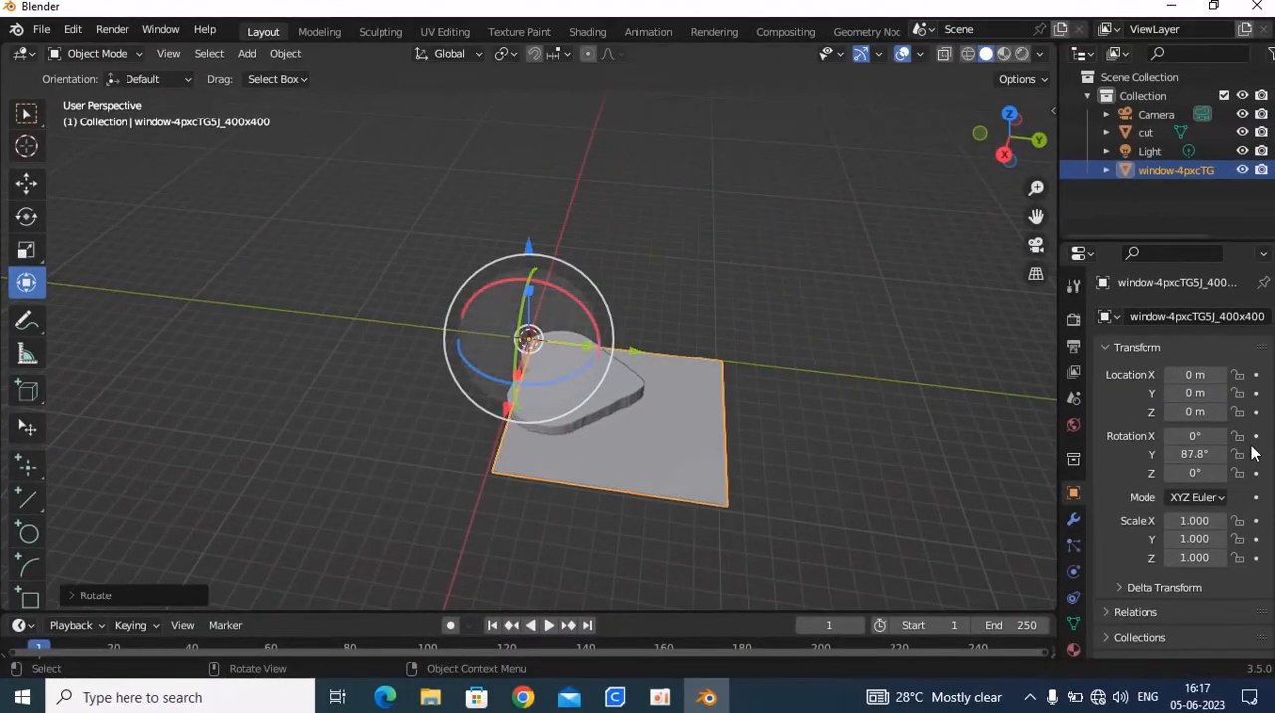
left_click(1053, 107)
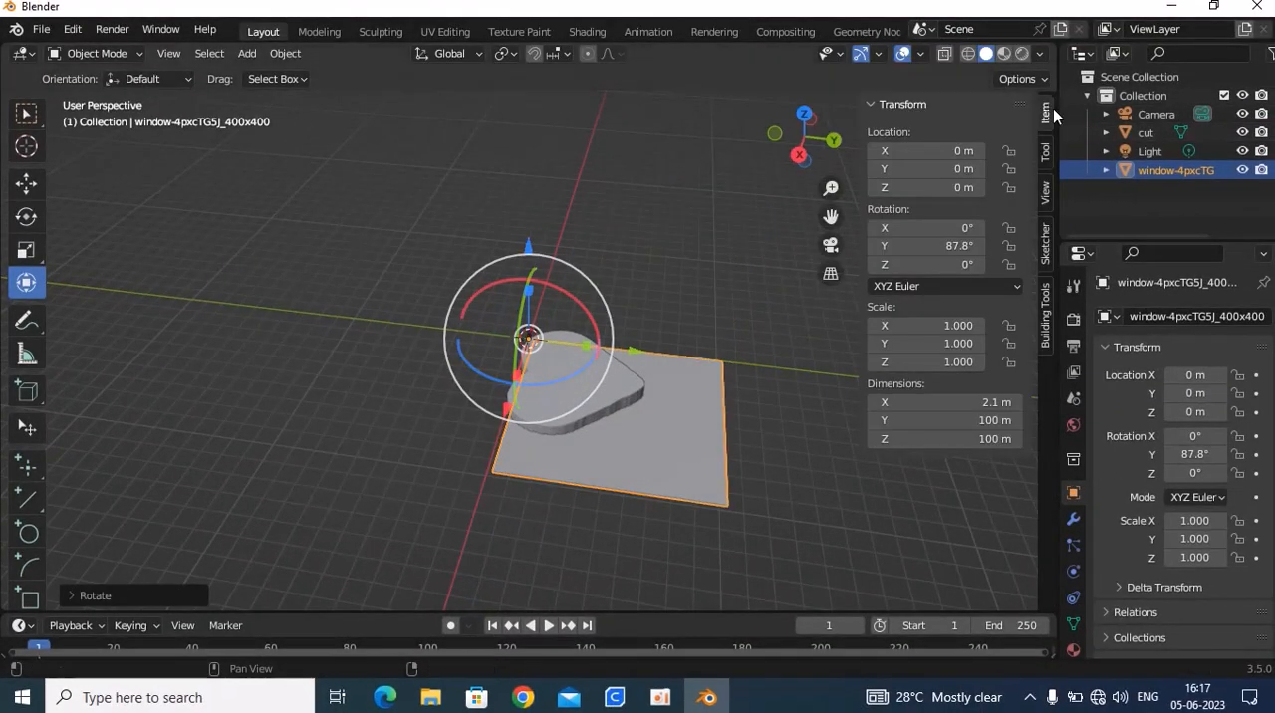
double_click(936, 249)
type("90")
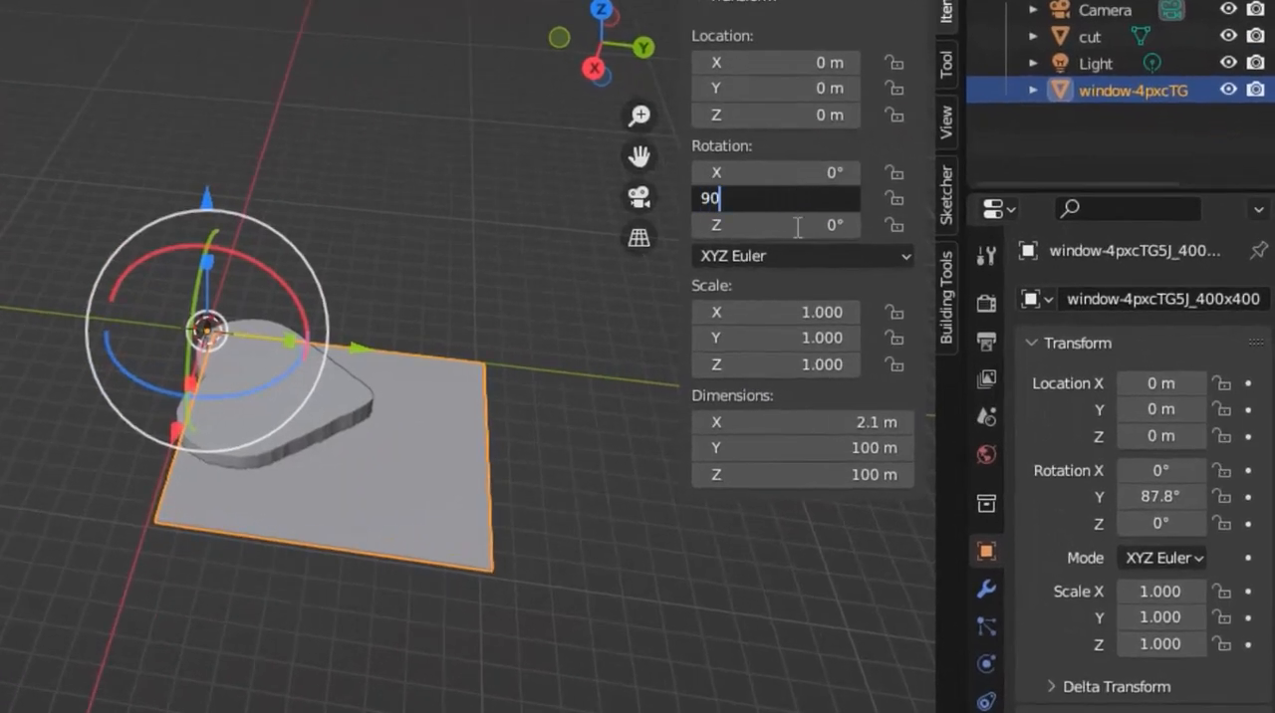
key("Return")
Rotate the portrait panel about 45.5° on X and move it over the heart, to about X -30.5, Y 26.6, Z 3.6 m
middle_click_drag(319, 365, 282, 124)
left_click_drag(205, 241, 97, 262)
left_click_drag(187, 298, 121, 300)
left_click_drag(98, 253, 111, 279)
left_click_drag(309, 359, 425, 320)
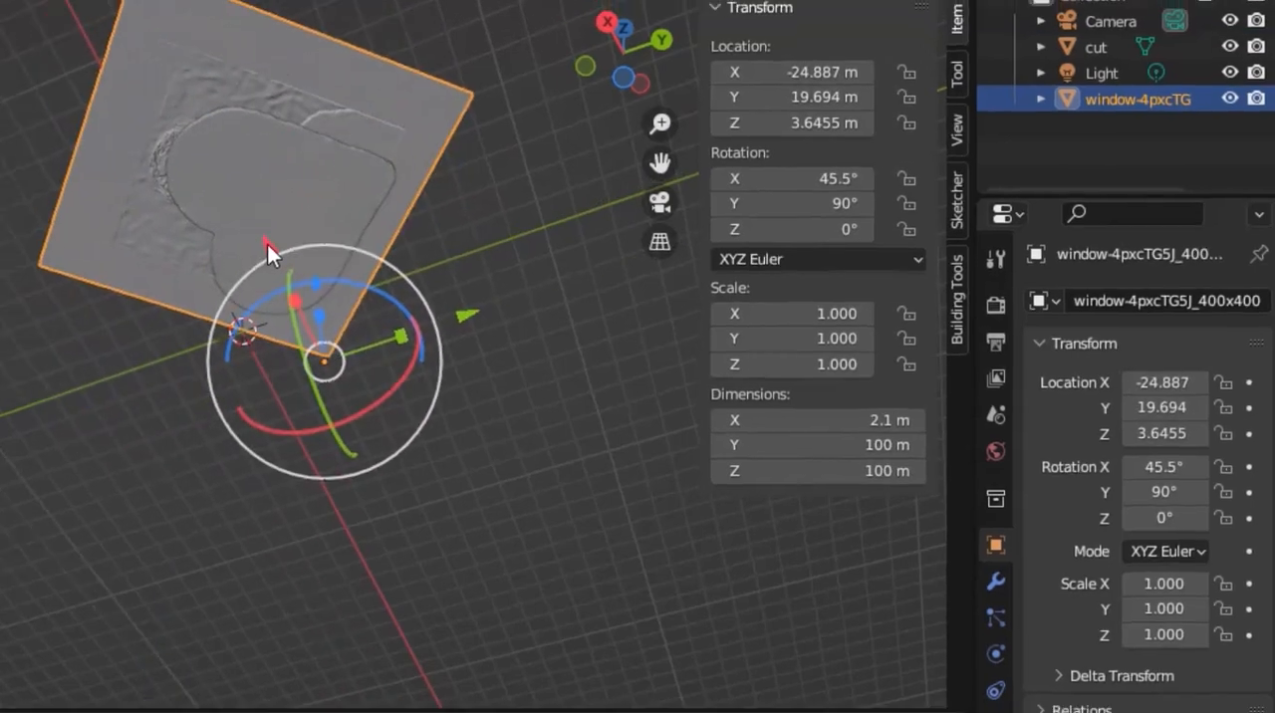
left_click_drag(233, 246, 249, 255)
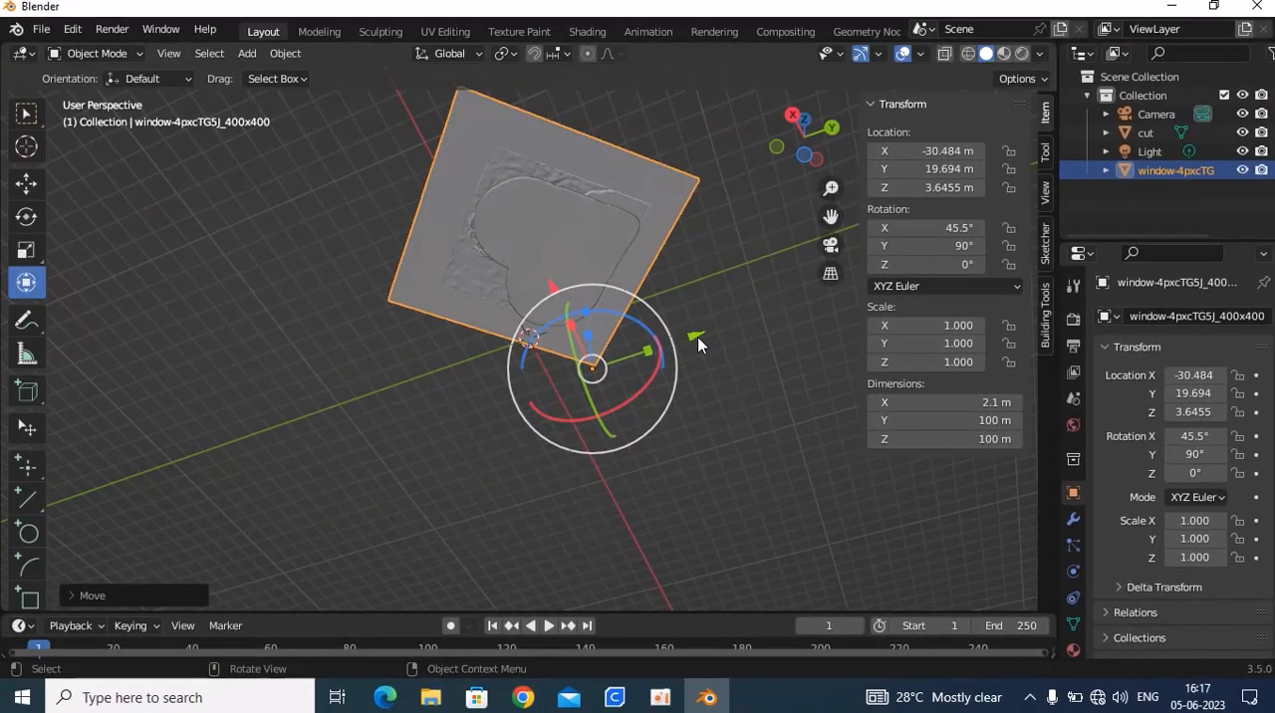
left_click_drag(696, 336, 713, 330)
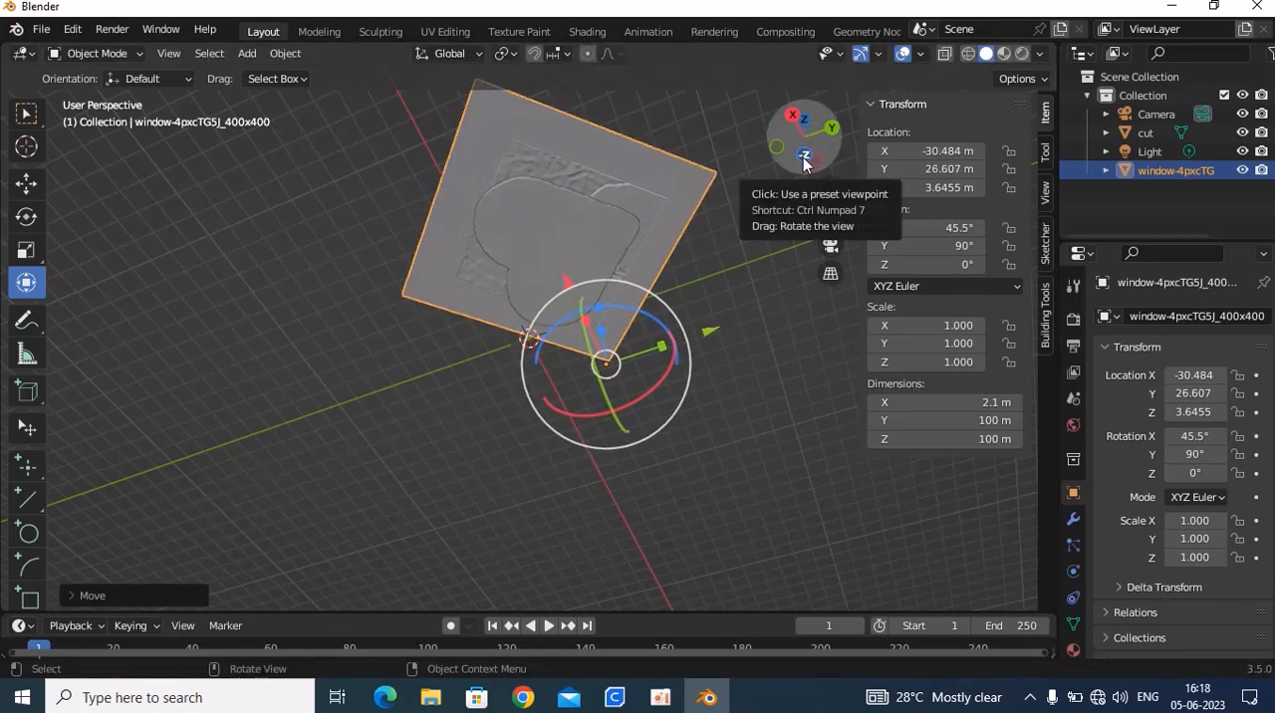
Check the panel's overlap with the heart from below and add a Boolean Intersect modifier to it, using cut as the object
left_click(804, 159)
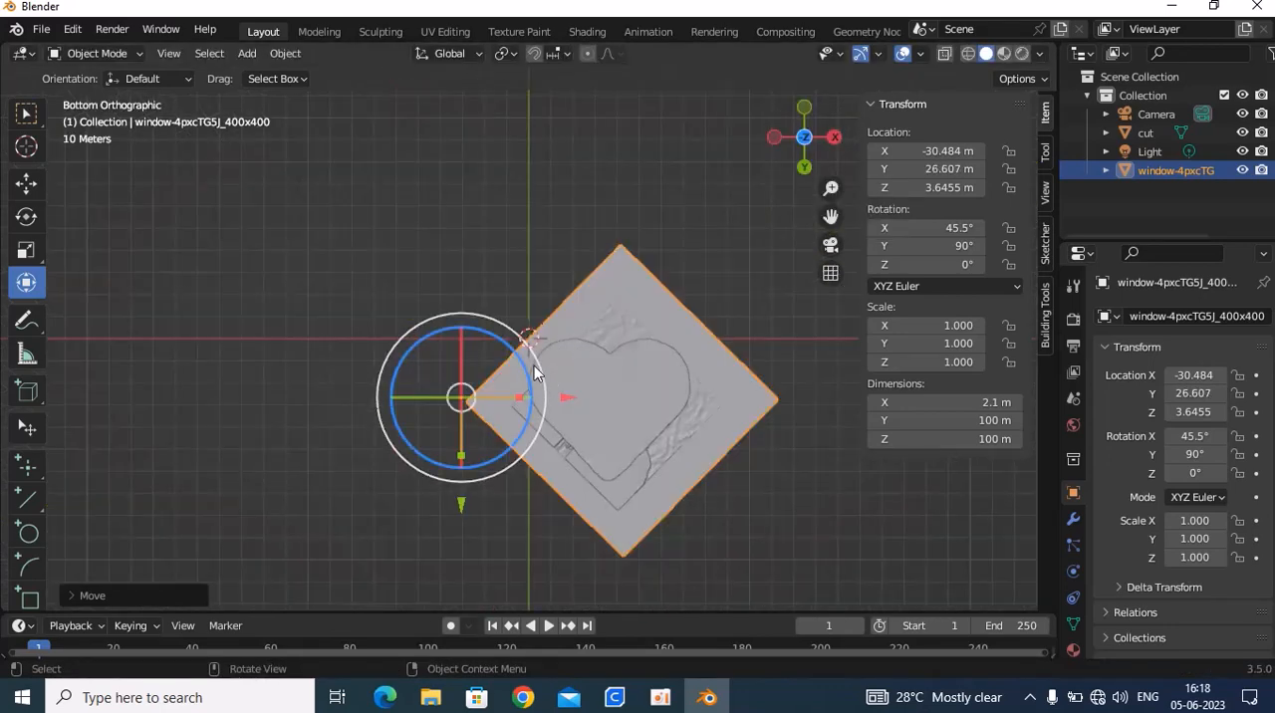
scroll(573, 333, "up", 2)
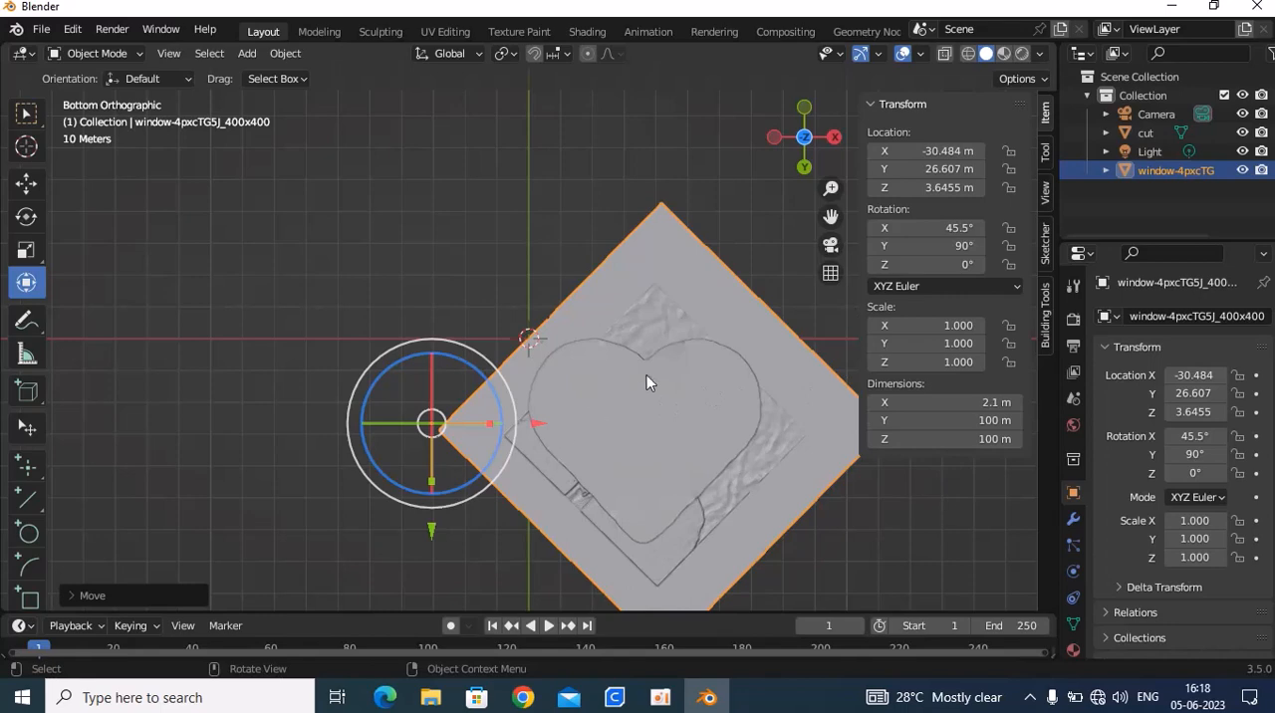
left_click(1073, 519)
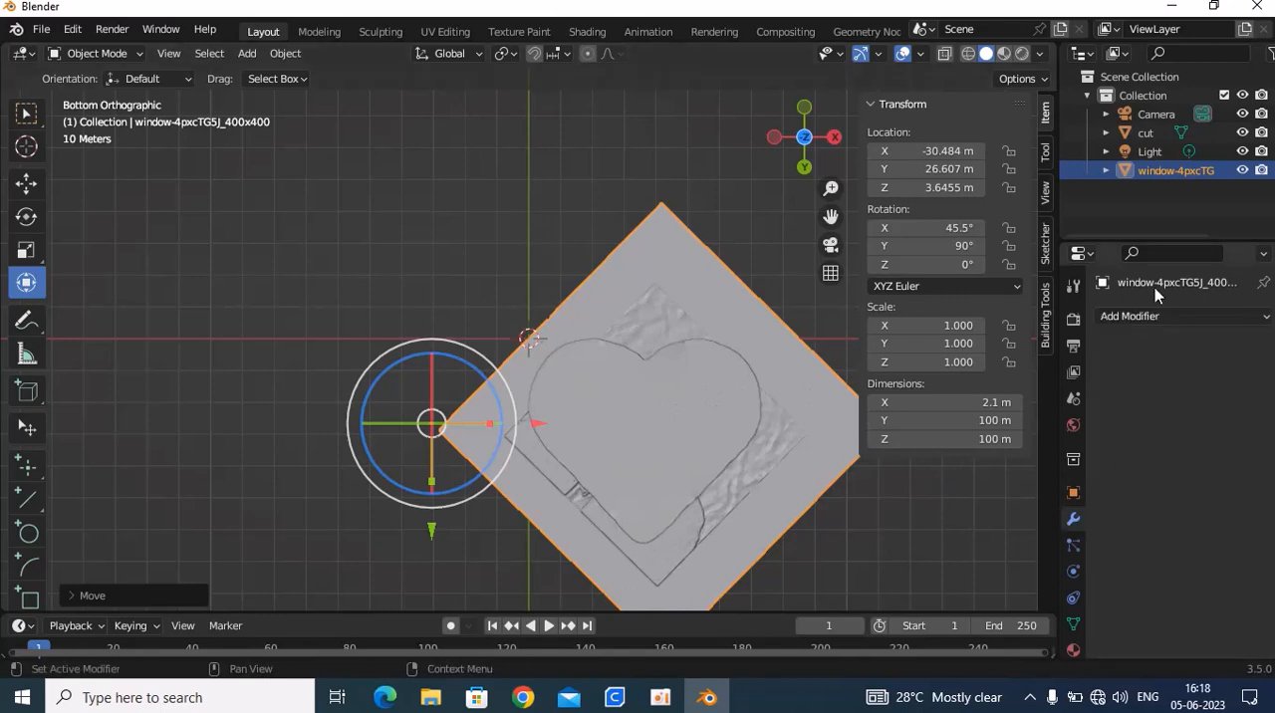
left_click(1145, 317)
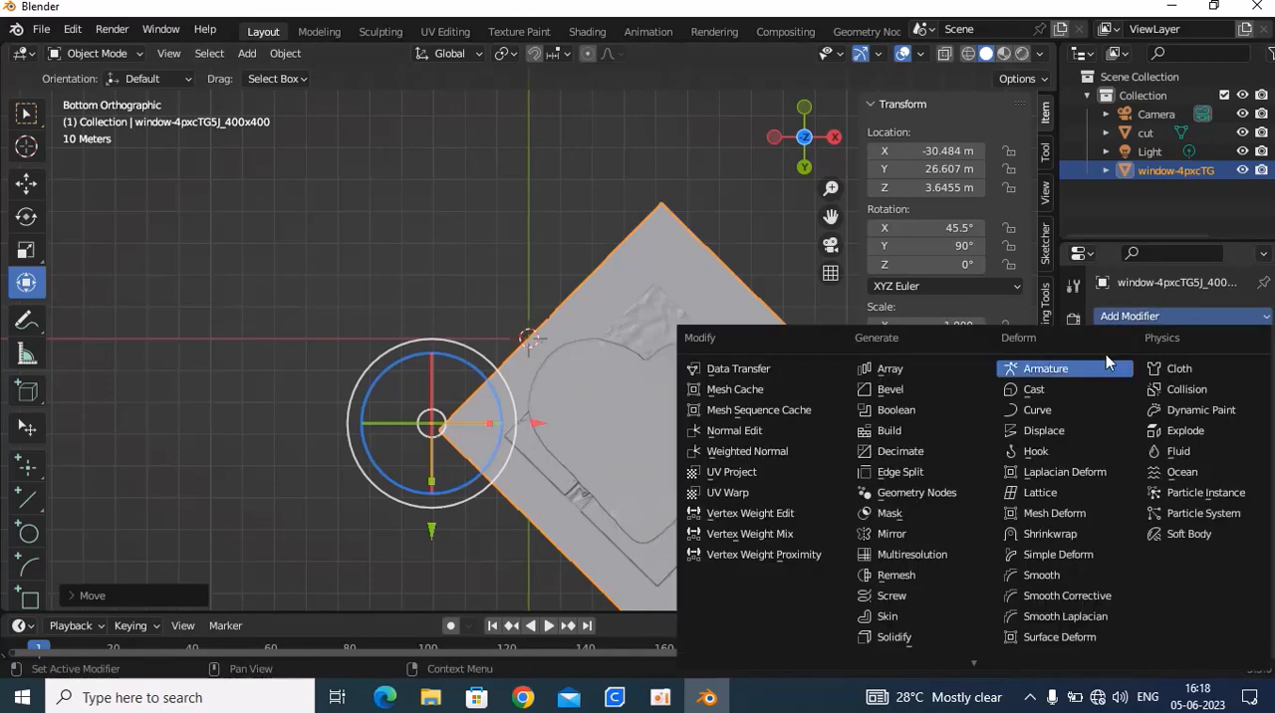
left_click(892, 411)
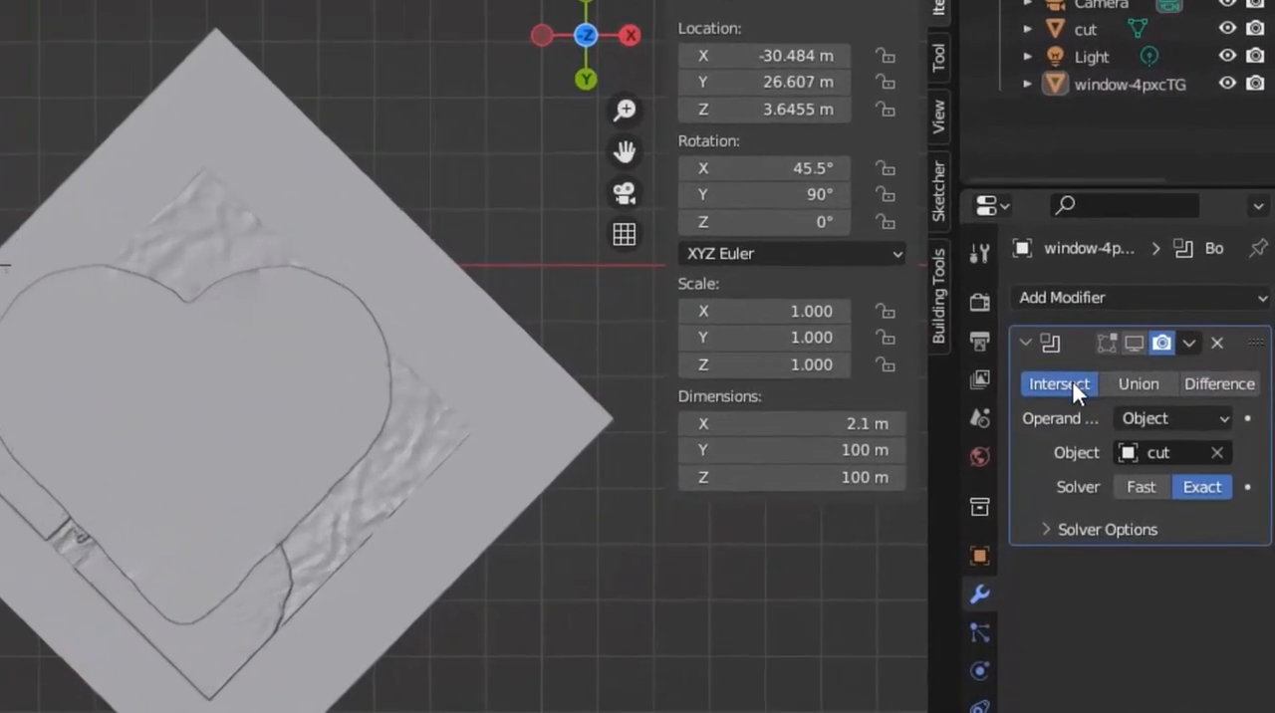
left_click(1158, 451)
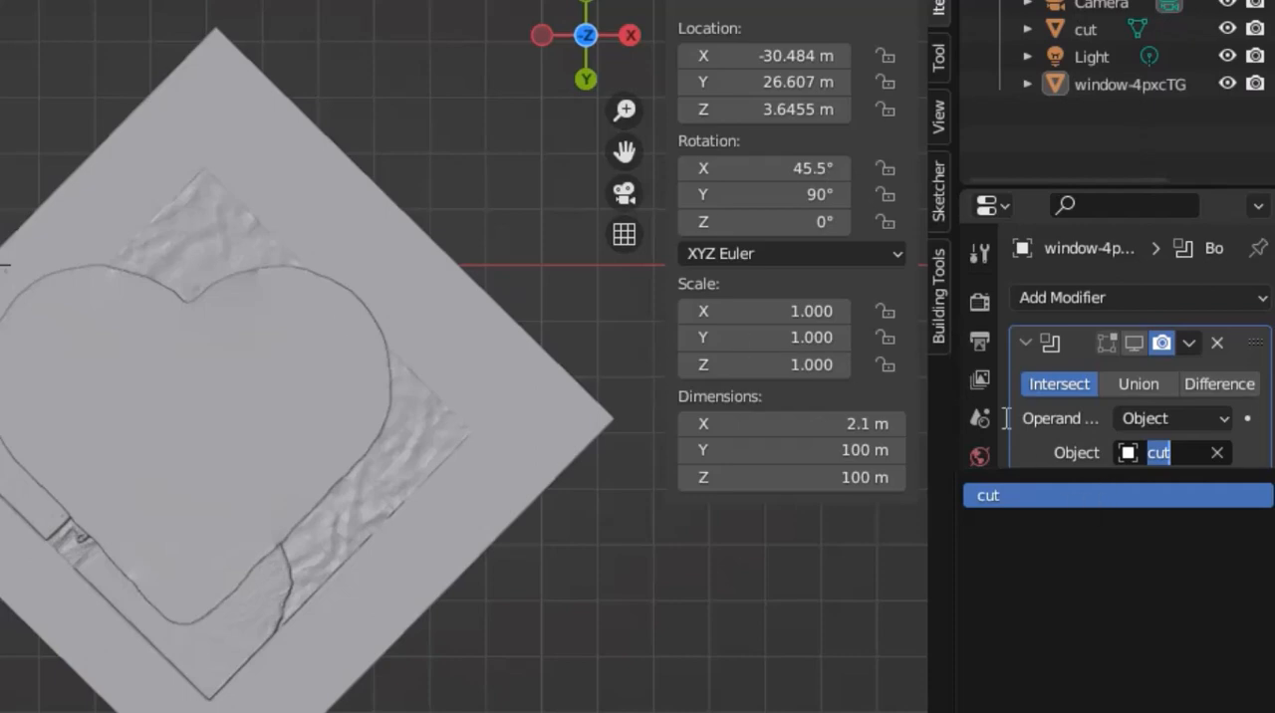
left_click(1174, 493)
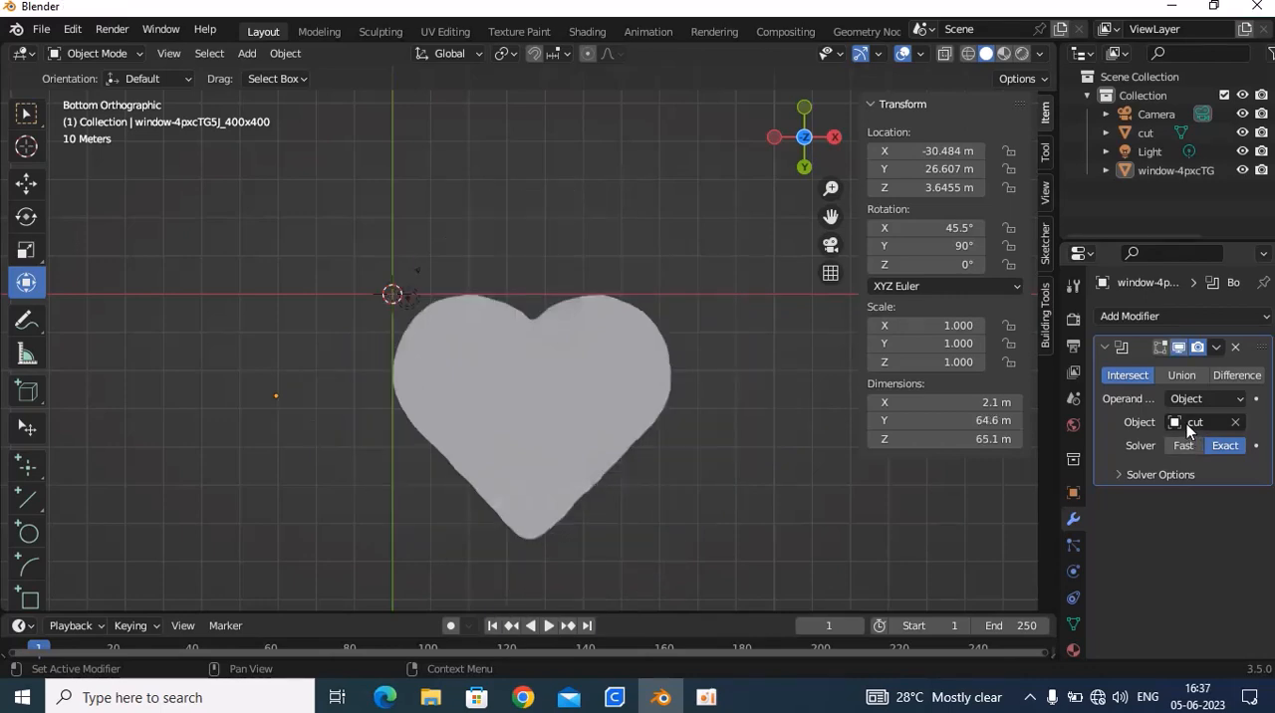
Hide the cut object and examine the heart-shaped portrait relief at an angle and from directly below
middle_click_drag(552, 350, 529, 365)
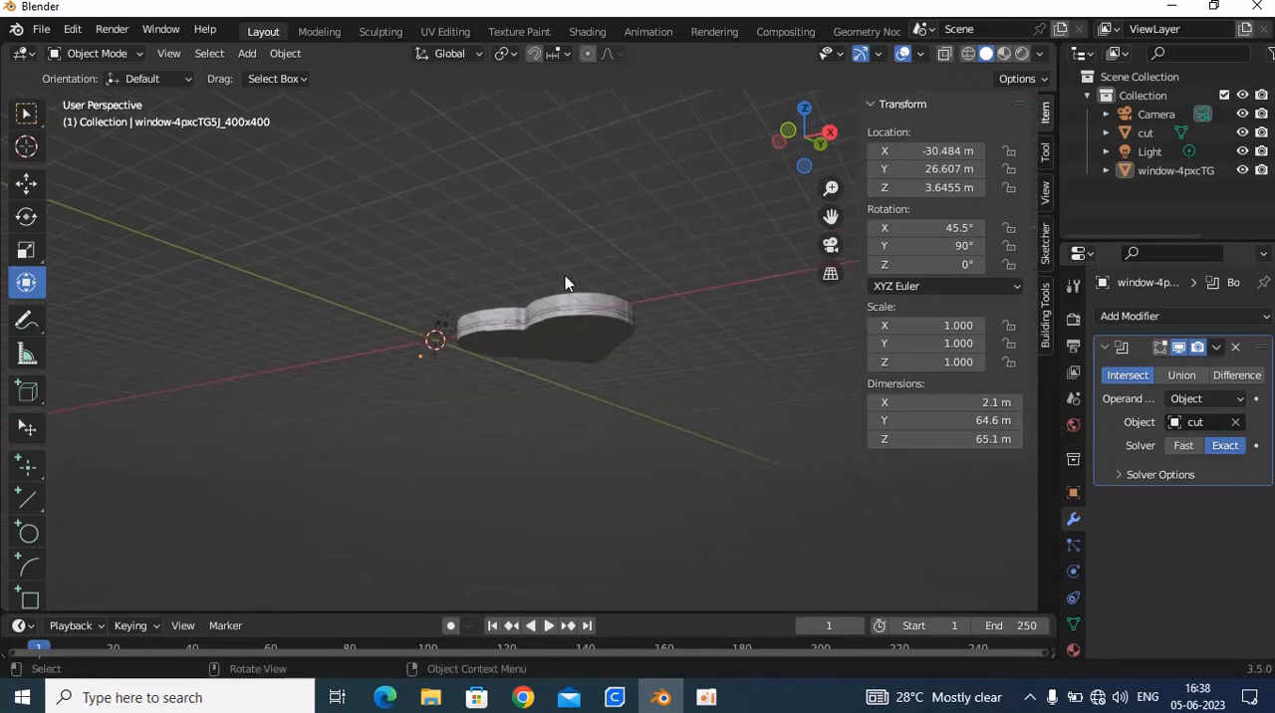
scroll(564, 273, "up", 1)
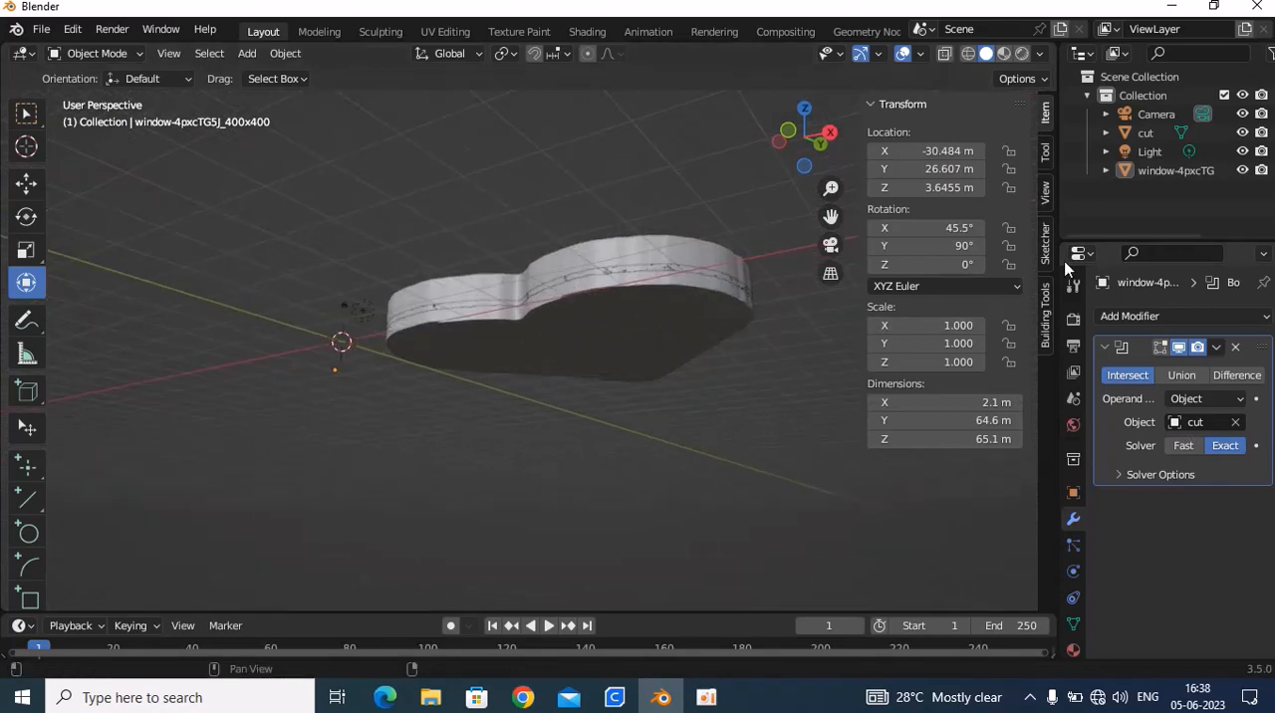
left_click(1240, 140)
middle_click_drag(663, 244, 554, 401)
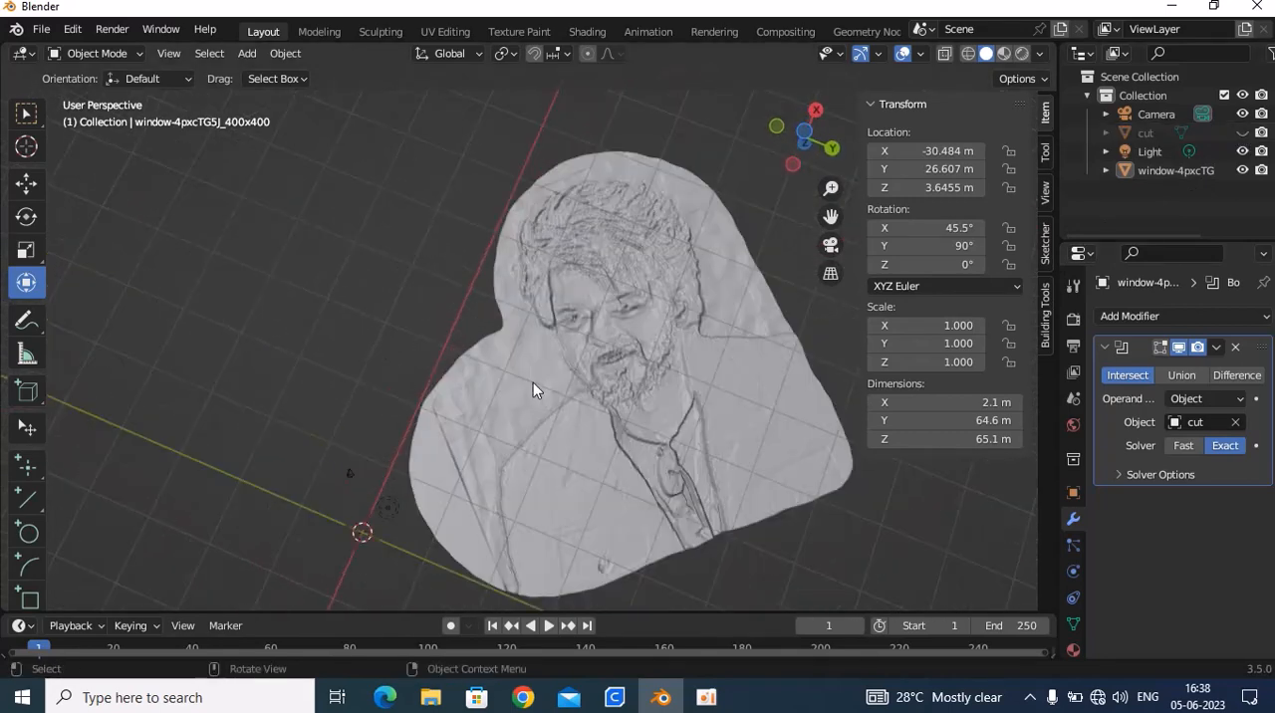
scroll(531, 379, "down", 1)
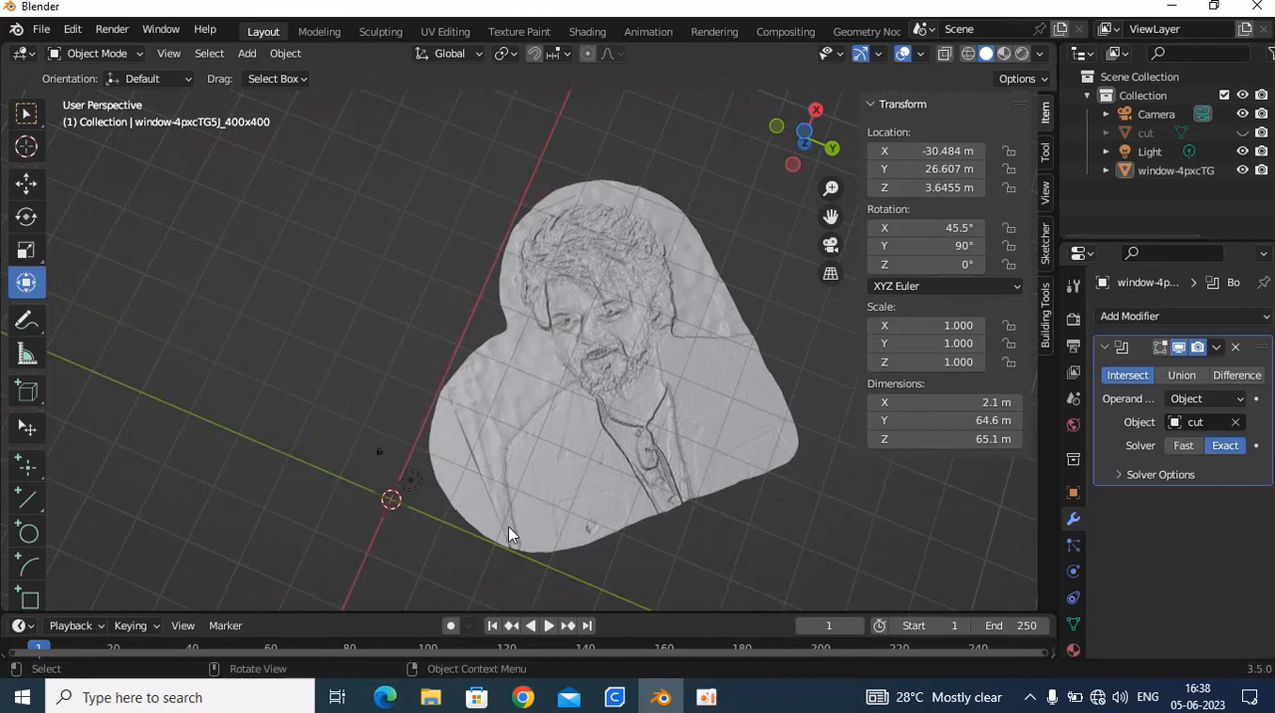
scroll(455, 394, "down", 1)
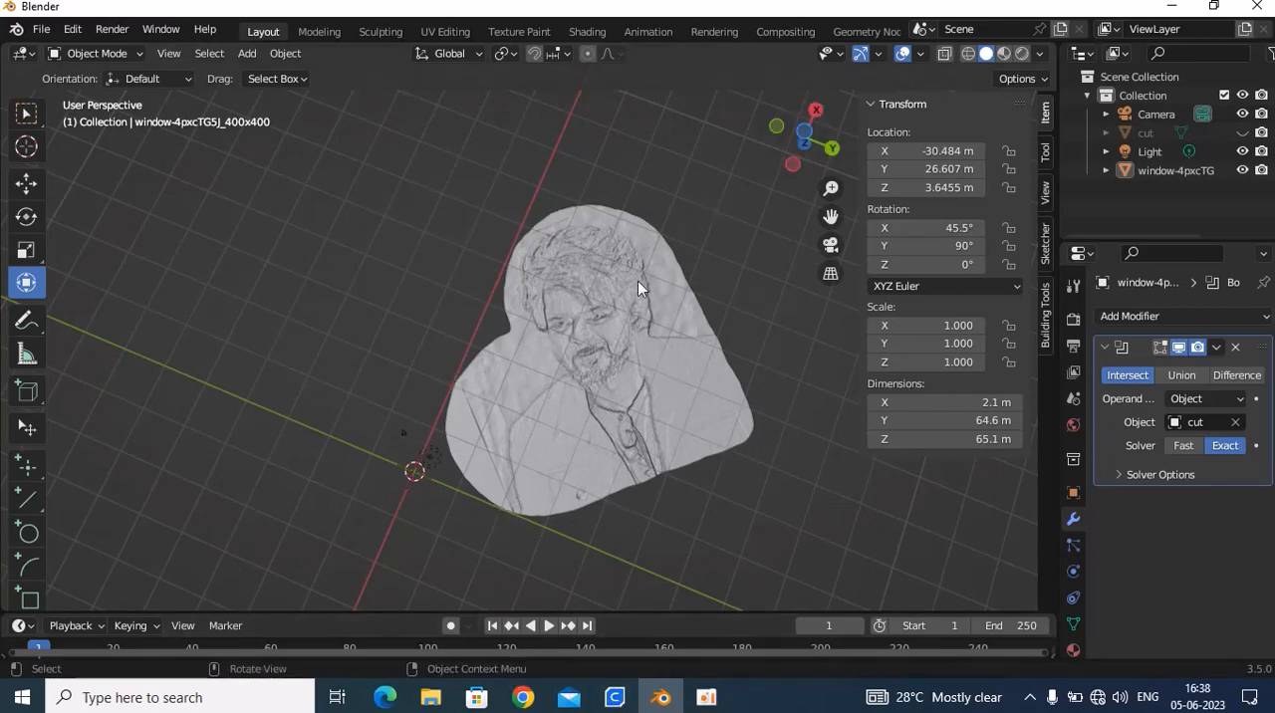
left_click(803, 133)
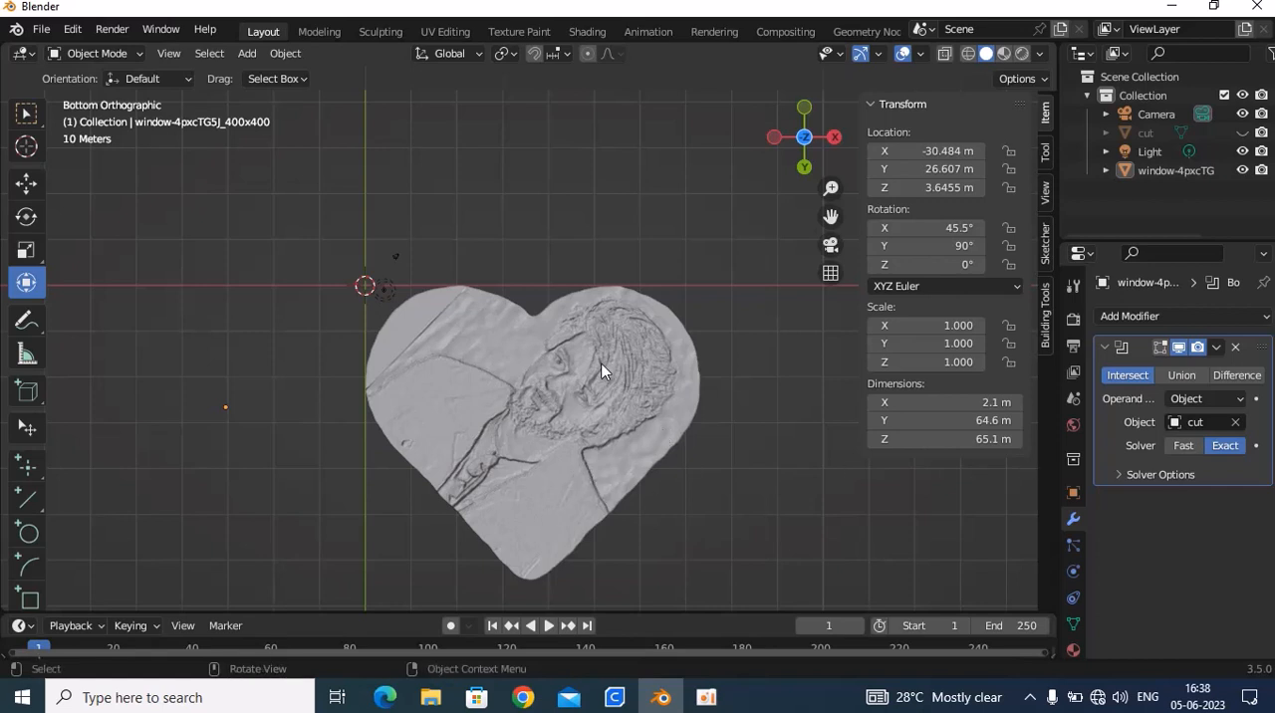
left_click(1218, 347)
left_click(1242, 133)
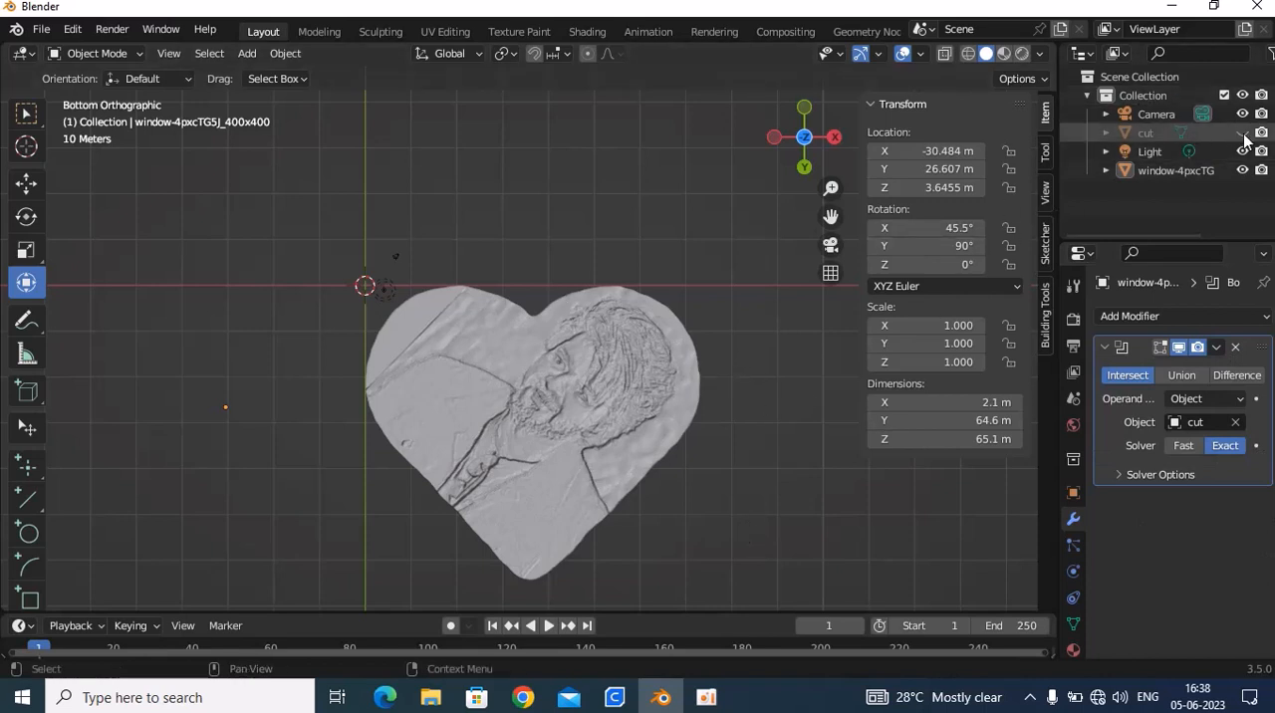
left_click(1160, 133)
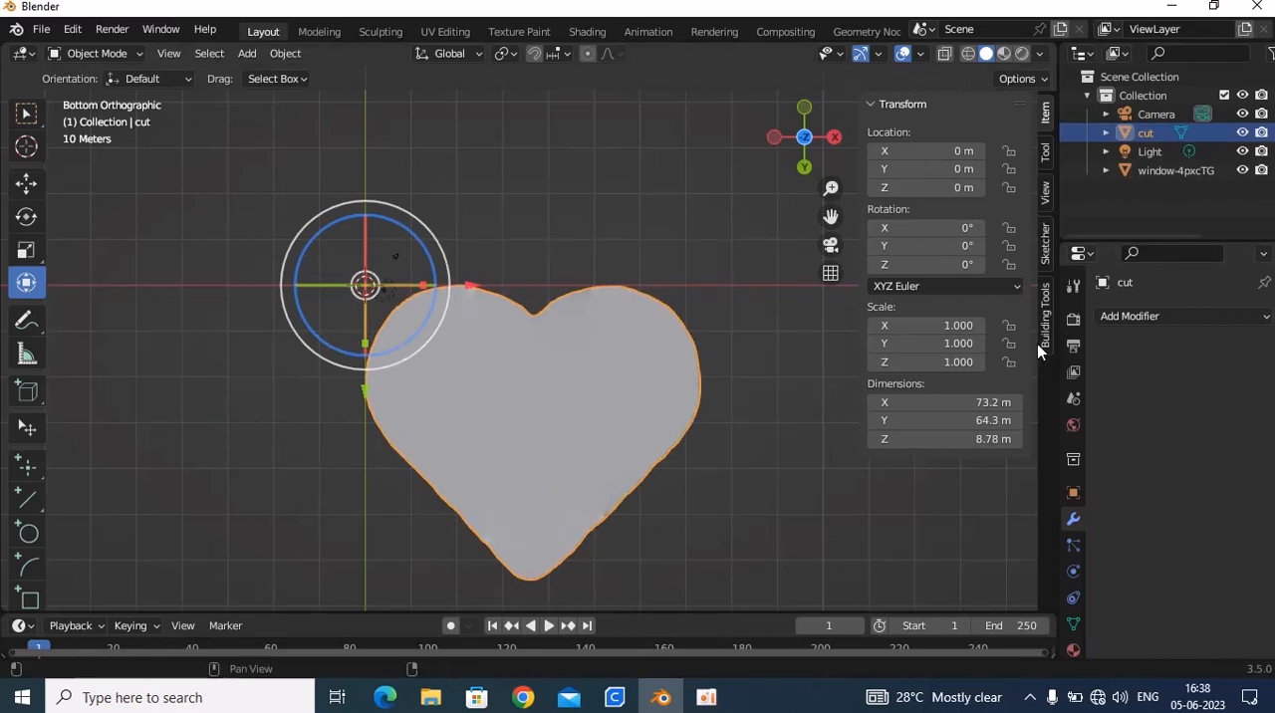
Select the portrait panel, hide the cut heart again and apply the panel's Boolean modifier
left_click(1148, 168)
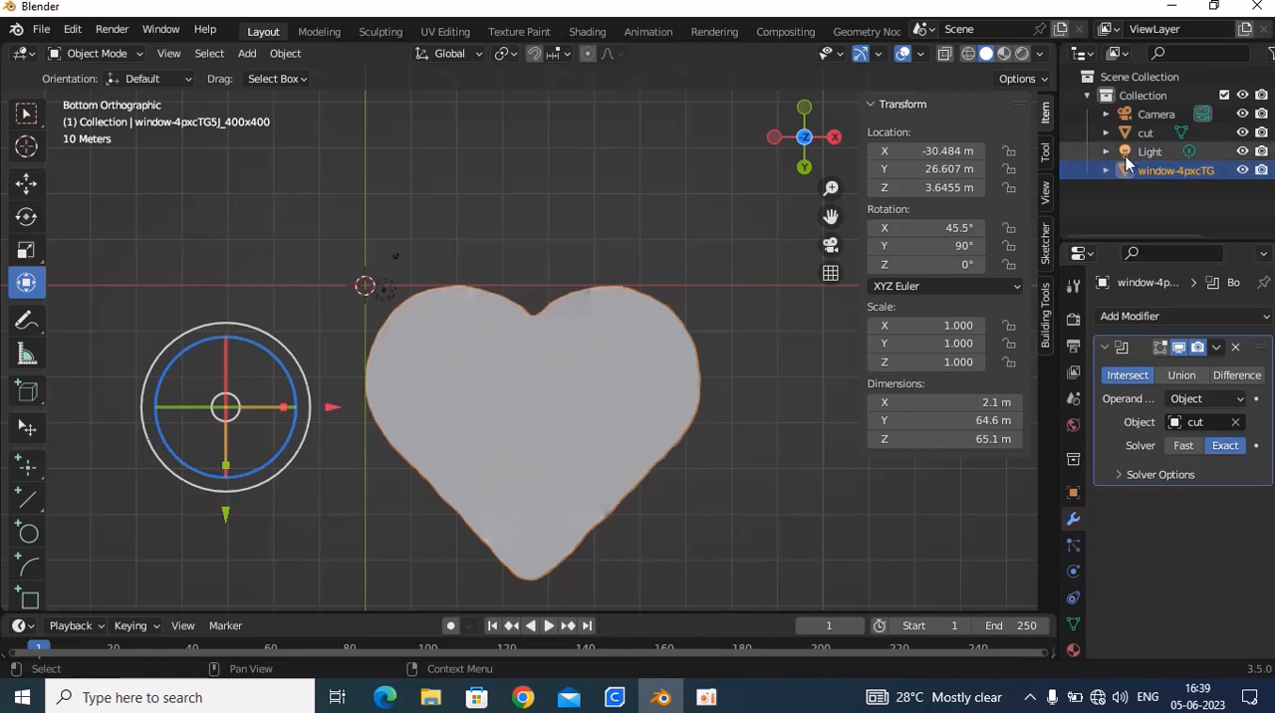
left_click(1242, 133)
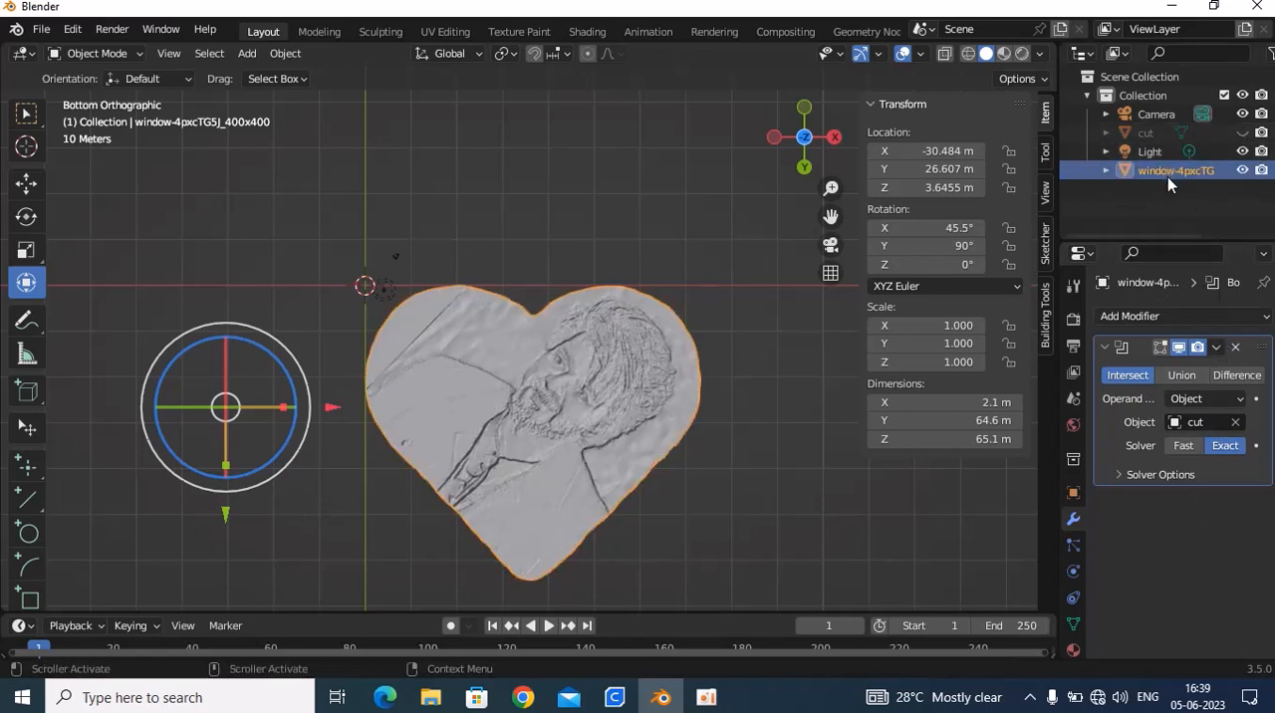
left_click(1215, 347)
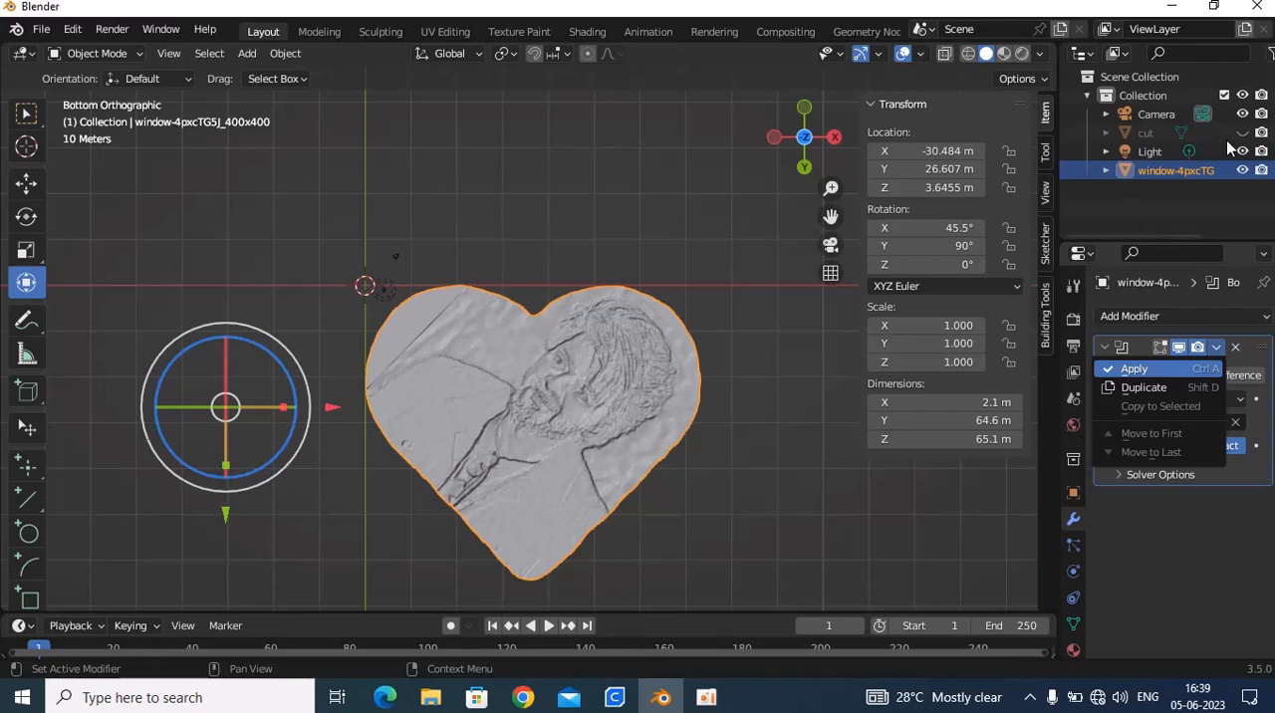
key("Return")
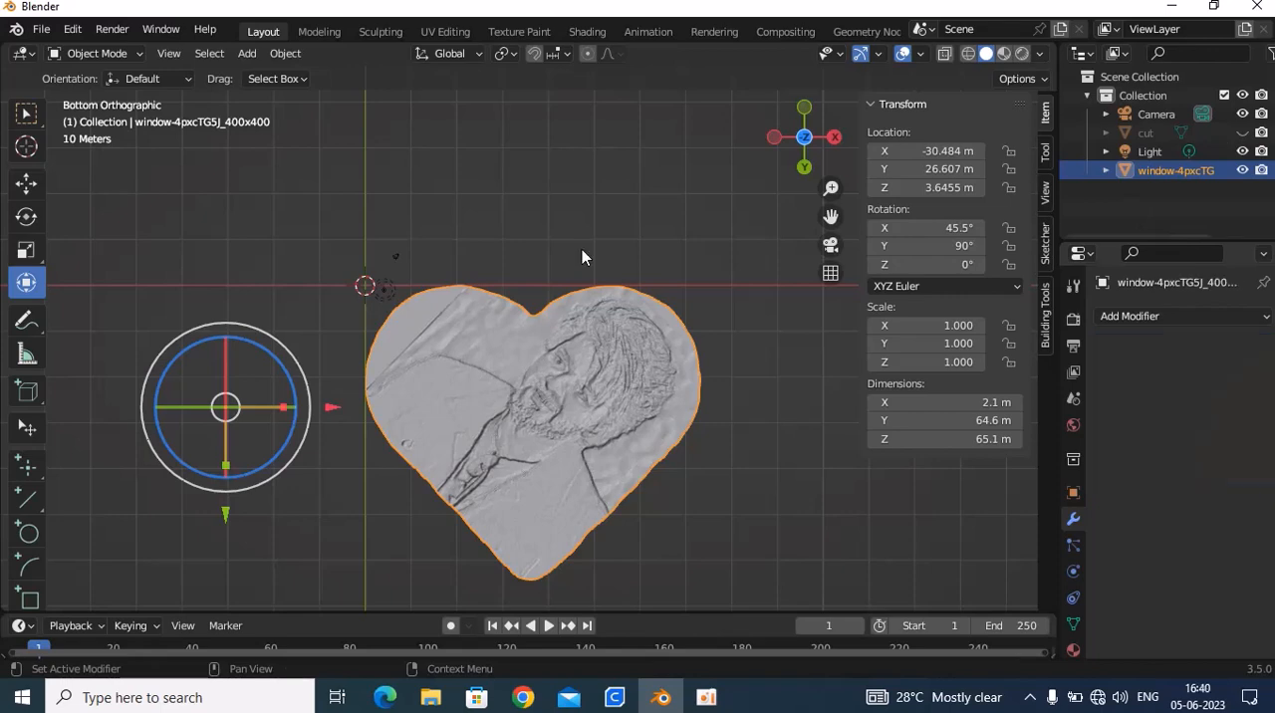
Unhide the cut heart object and delete it, keeping the heart-shaped portrait panel
left_click(1233, 134)
left_click(1243, 134)
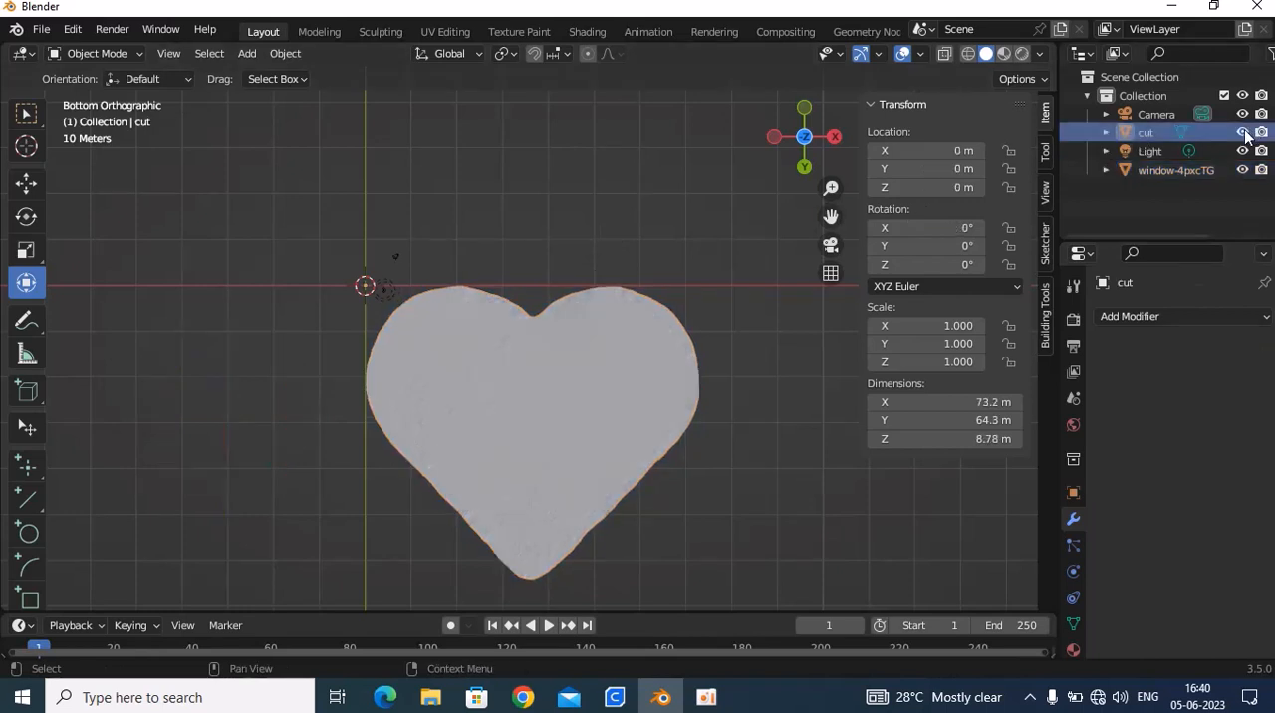
left_click(1161, 135)
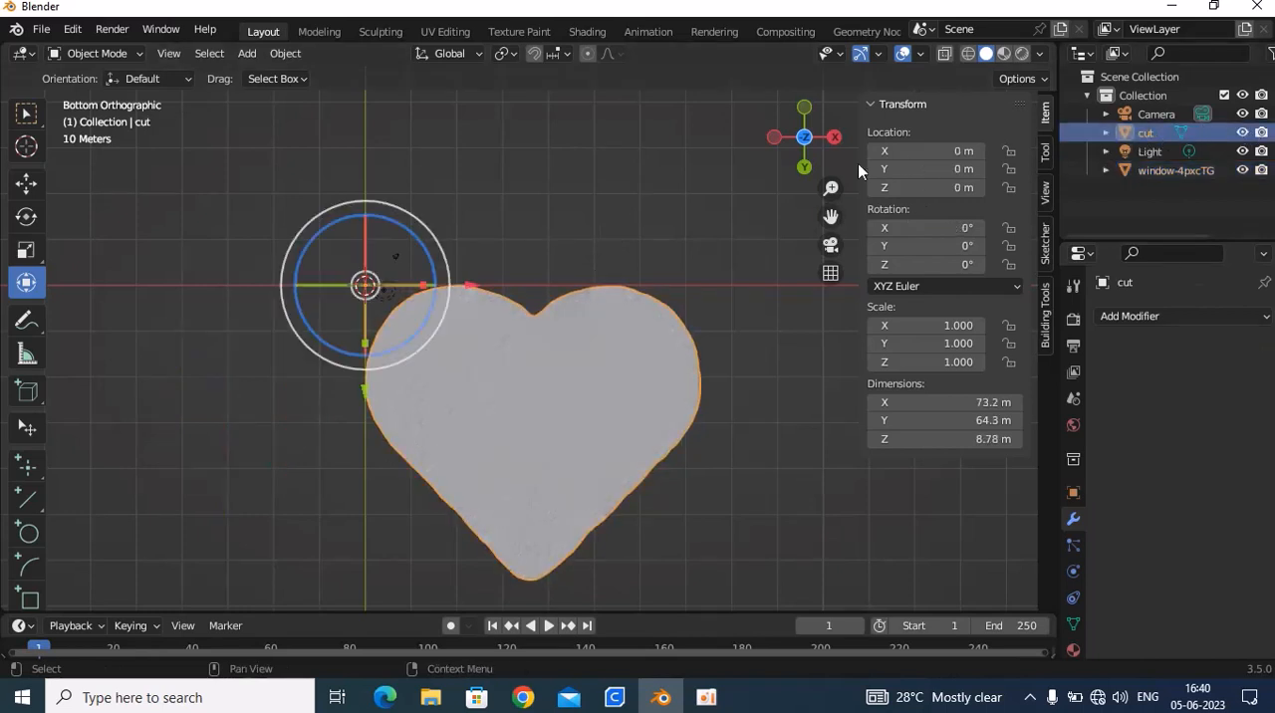
key("Delete")
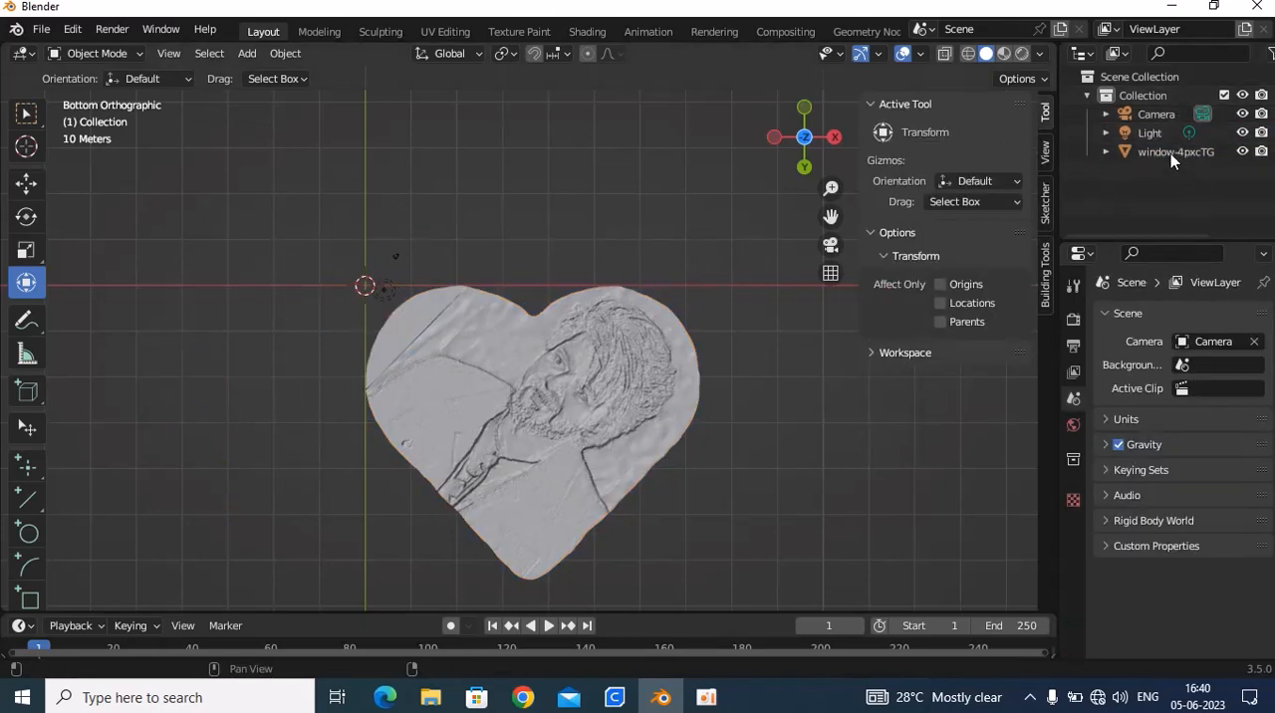
Look over the trimmed portrait heart at an angle and bring up the file export options
middle_click_drag(637, 460, 468, 328)
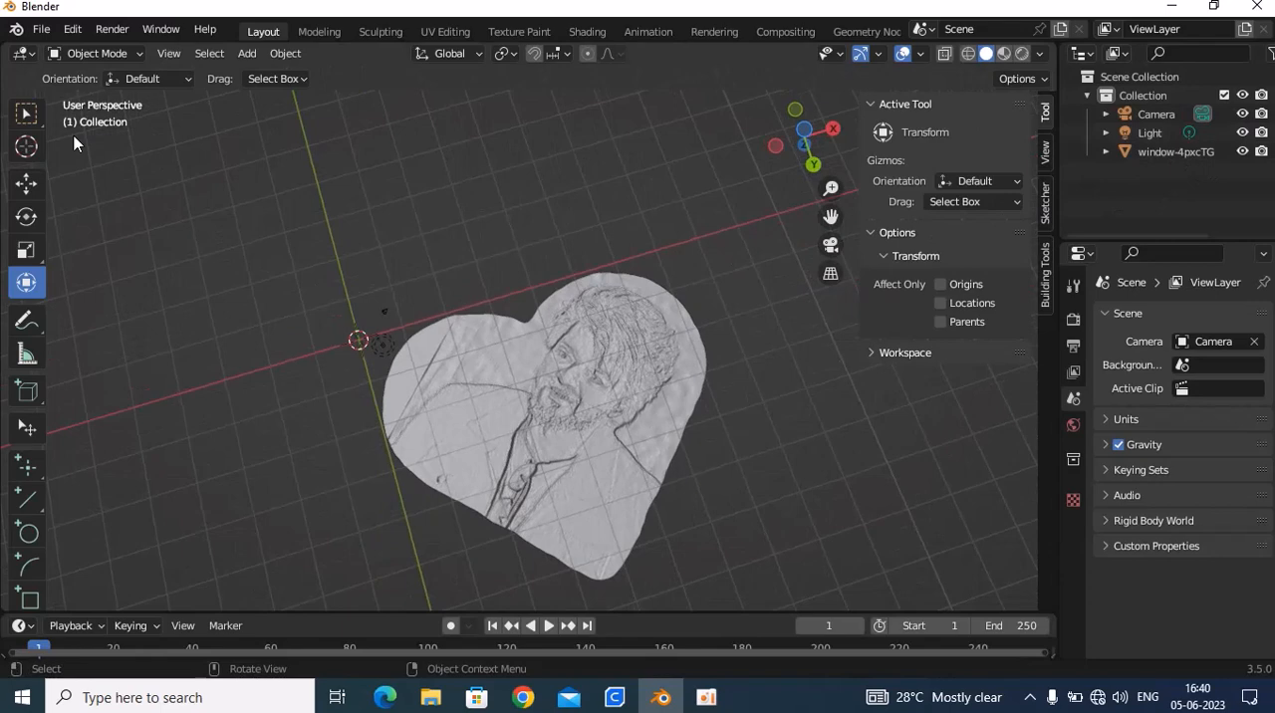
left_click(41, 29)
mouse_move(95, 304)
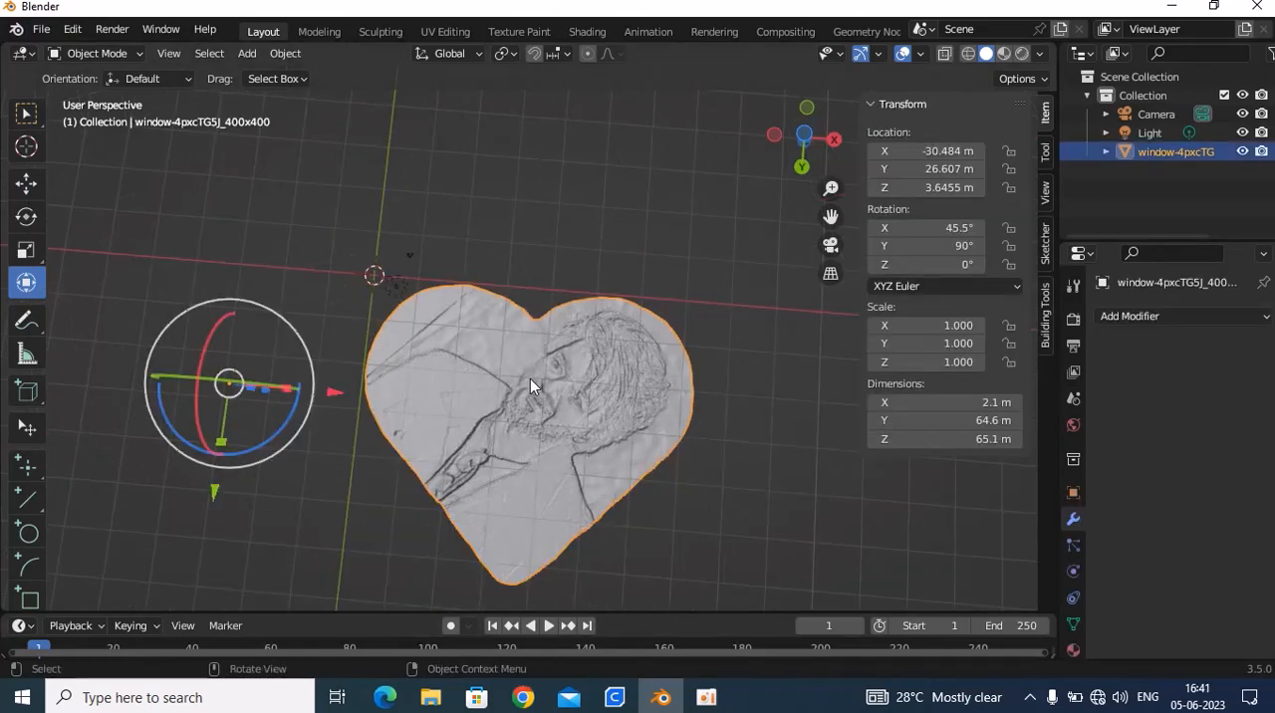
Switch to UltiMaker Cura and examine the upright portrait heart on the build plate from the front, edge-on and from below
left_click(614, 697)
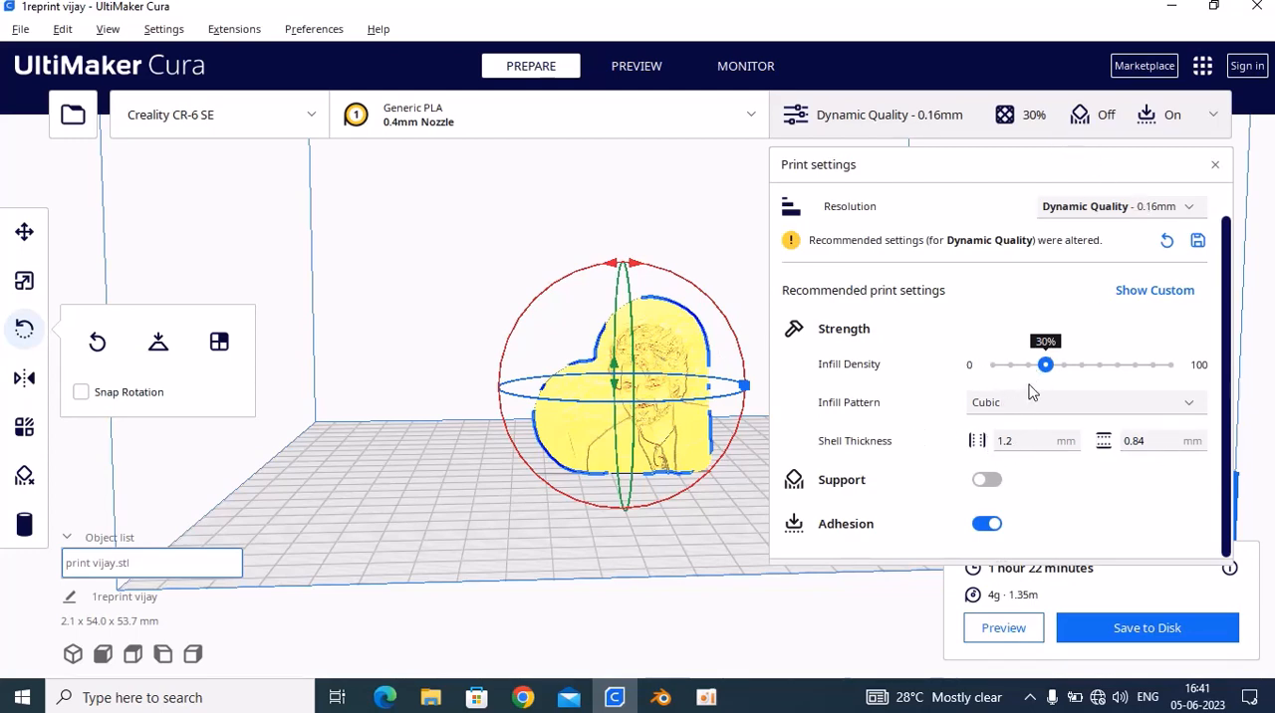
scroll(984, 514, "up", 3)
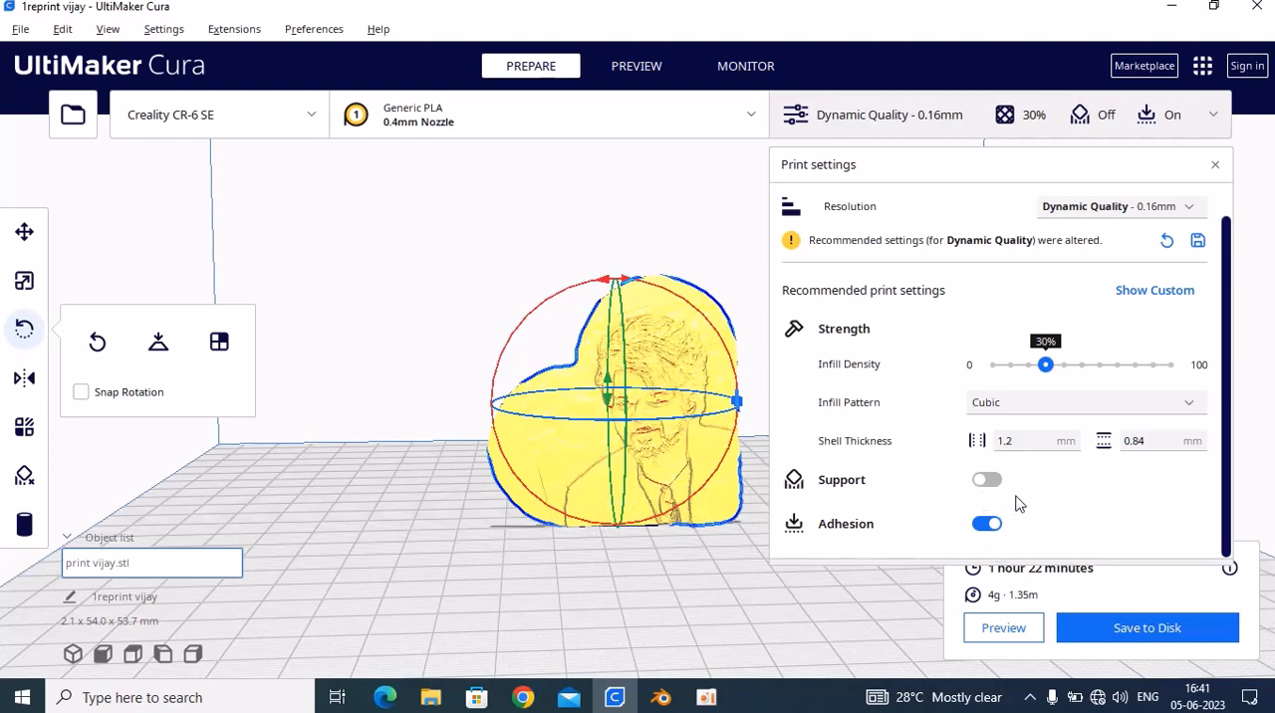
scroll(756, 468, "down", 4)
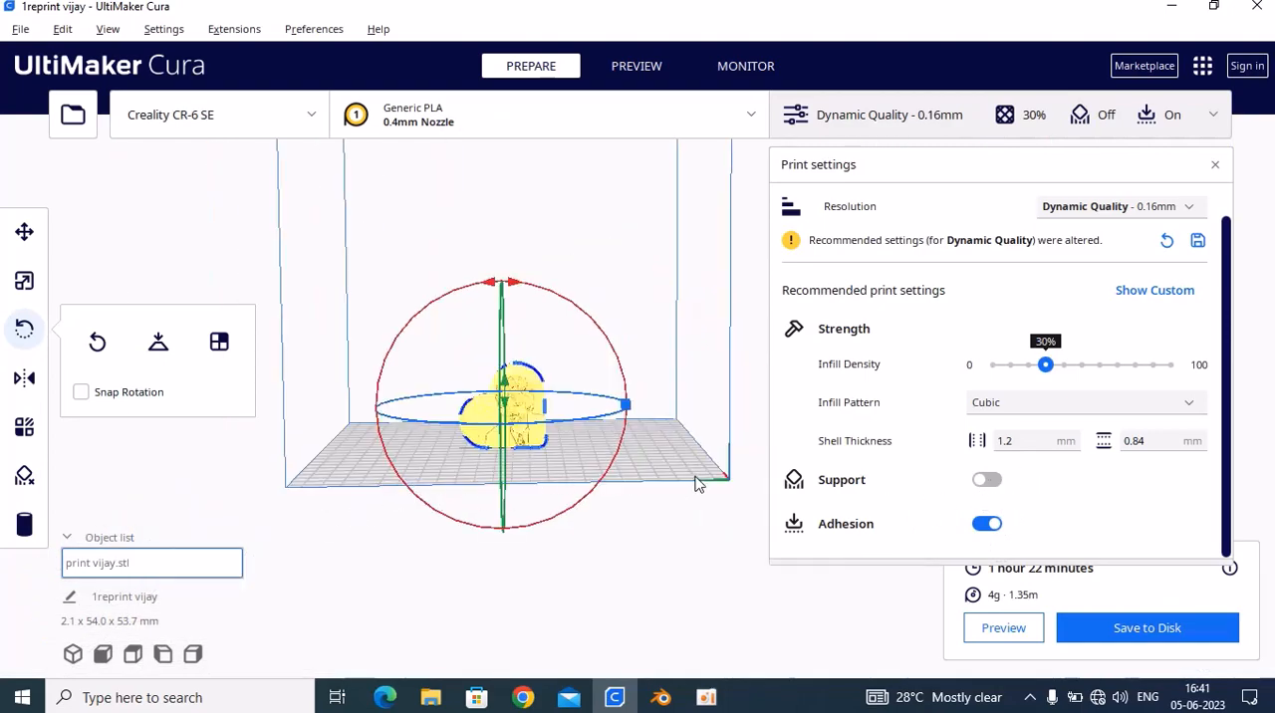
right_click_drag(695, 483, 293, 465)
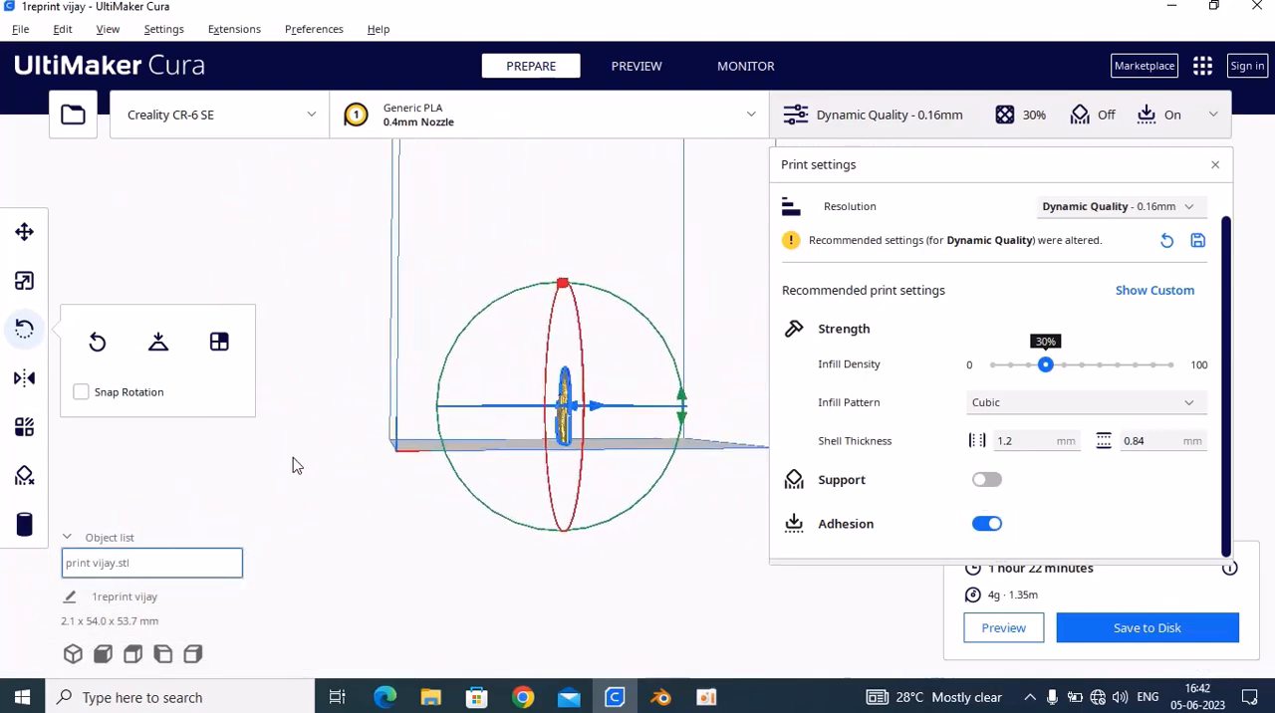
right_click_drag(495, 350, 455, 383)
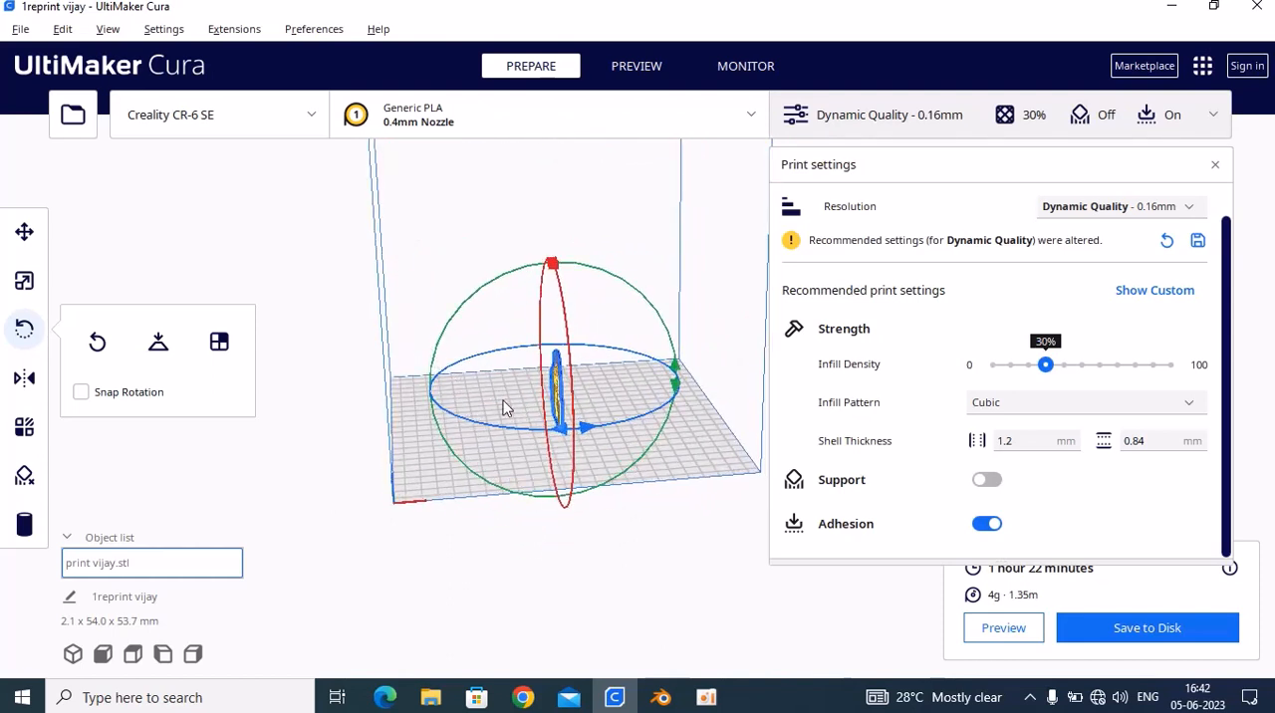
scroll(410, 384, "up", 3)
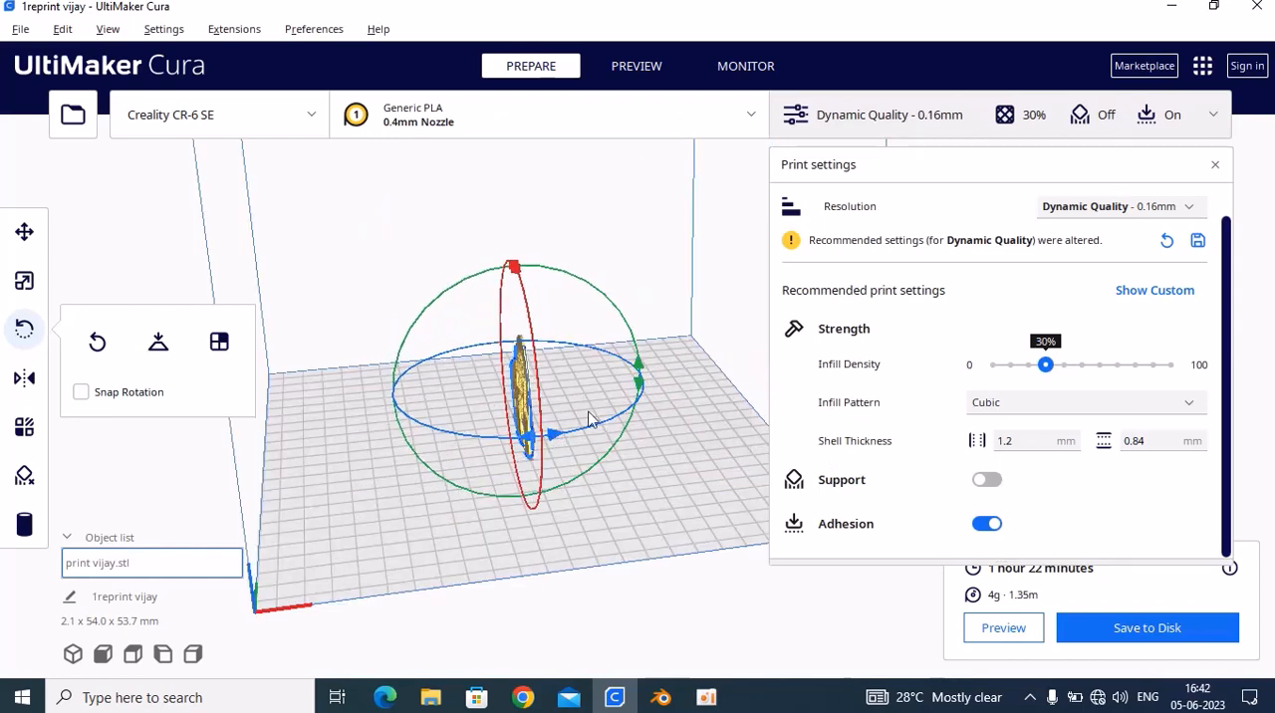
right_click_drag(588, 418, 674, 356)
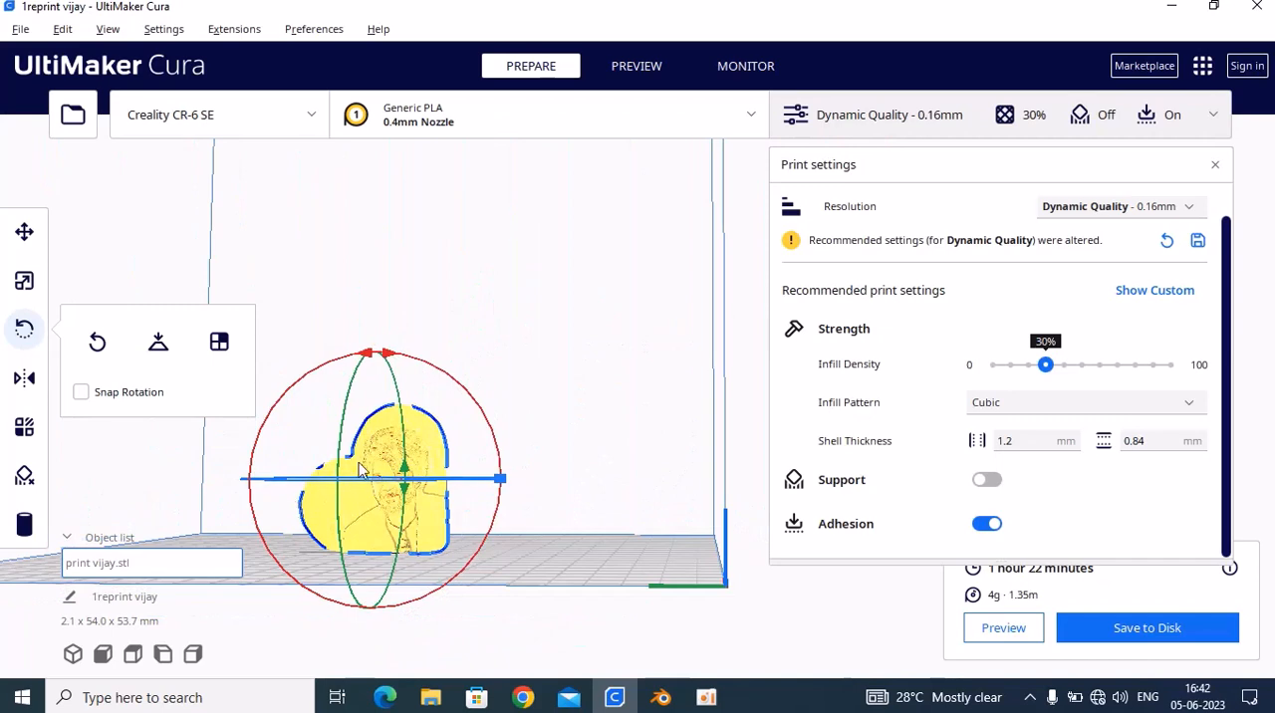
right_click_drag(406, 544, 385, 498)
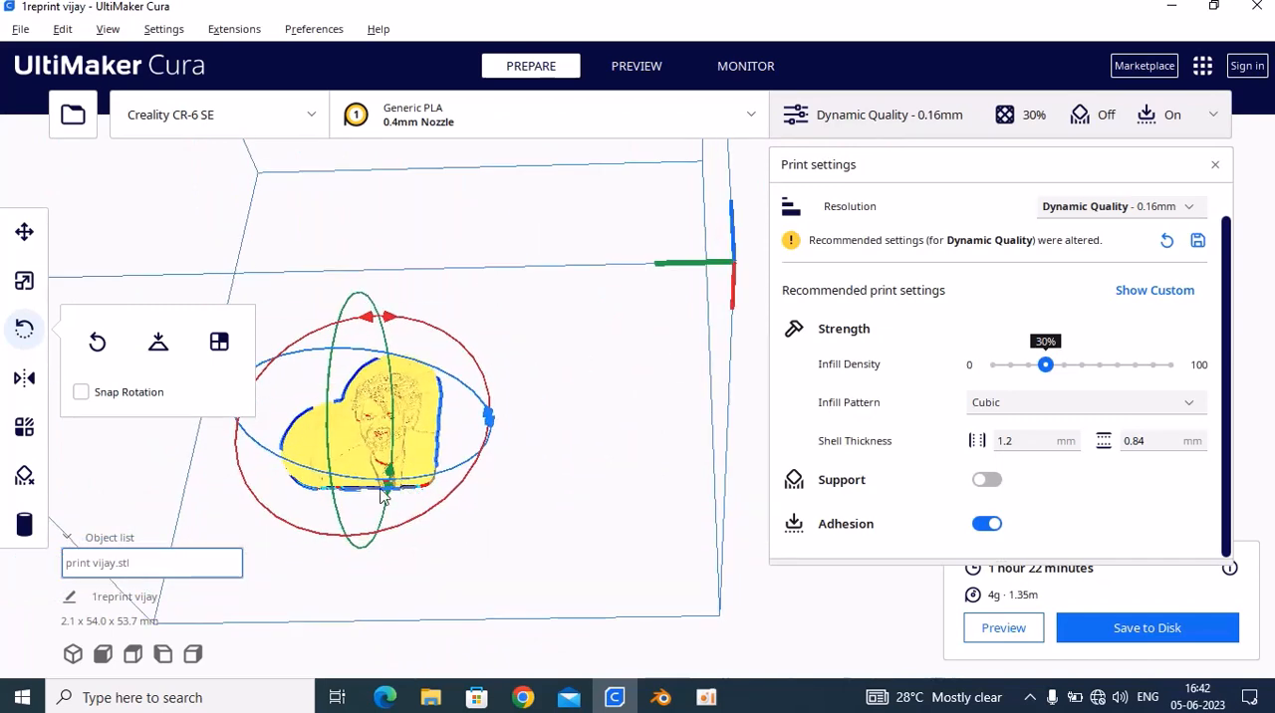
Show the heart model's position values and inspect its flat bottom edge closely from beneath the build plate
left_click(24, 231)
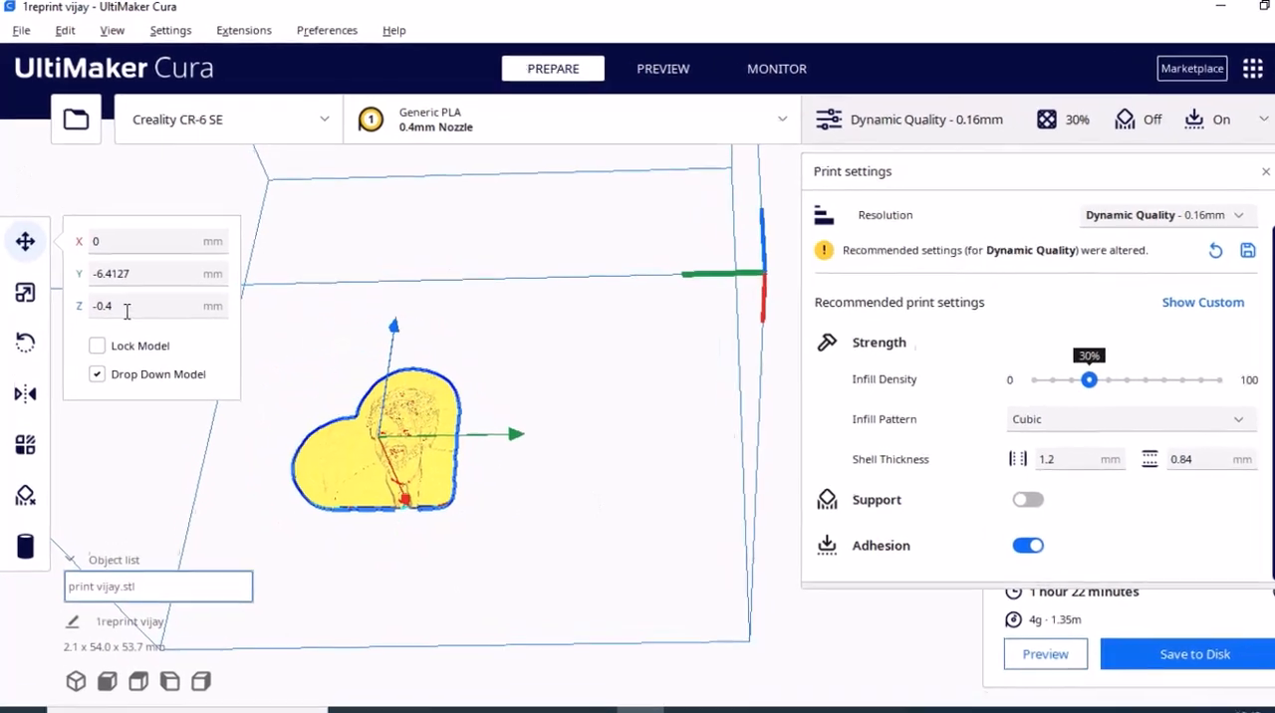
right_click_drag(494, 585, 496, 642)
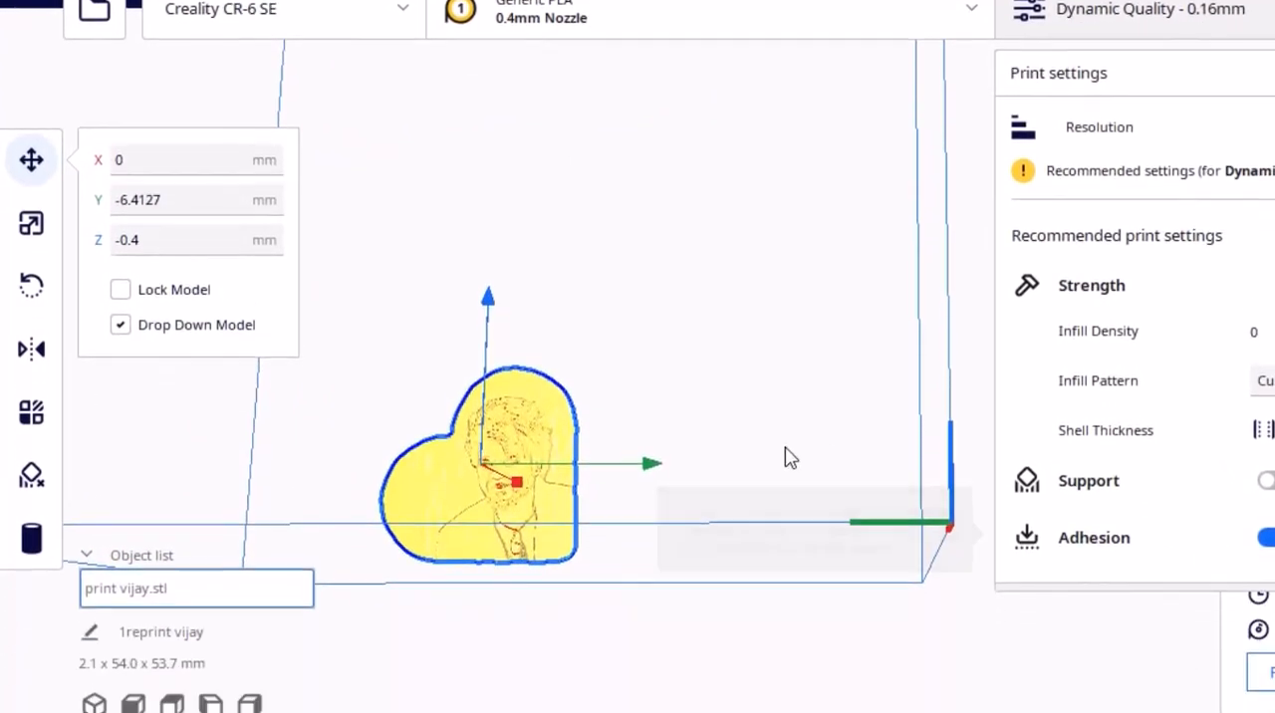
right_click_drag(718, 436, 719, 478)
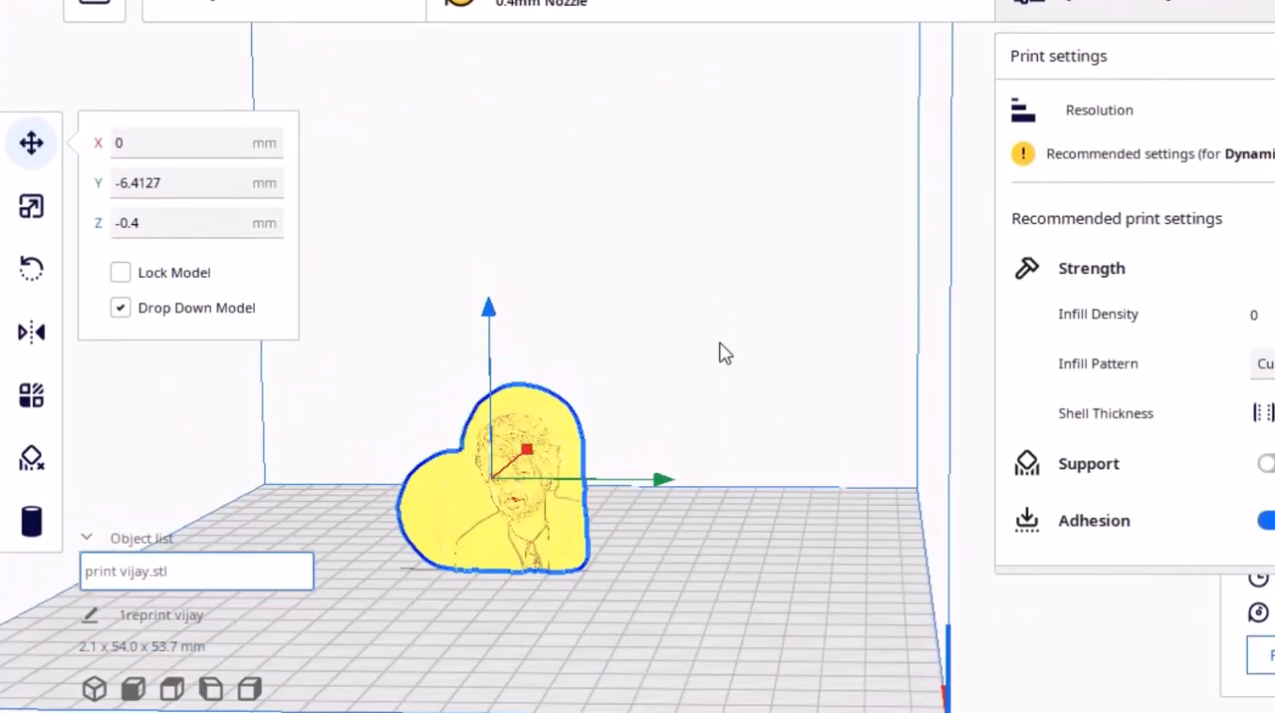
right_click_drag(720, 353, 732, 288)
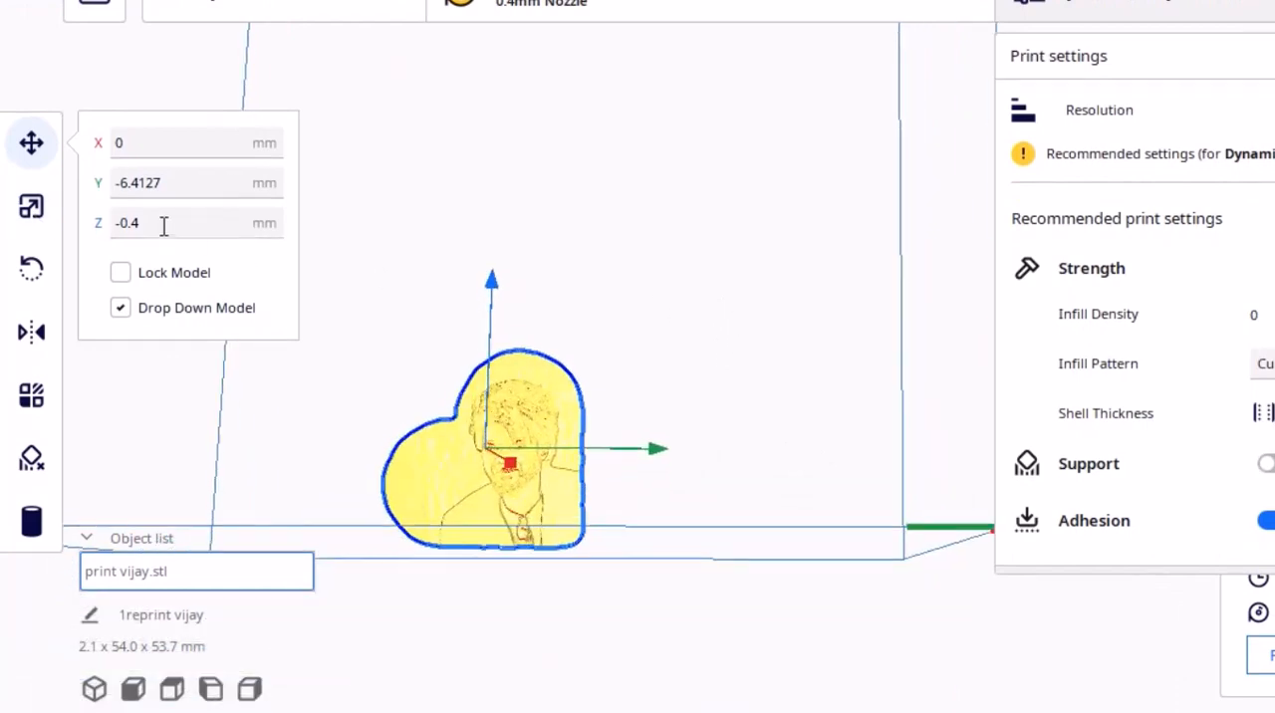
right_click_drag(549, 456, 566, 446)
scroll(464, 487, "up", 5)
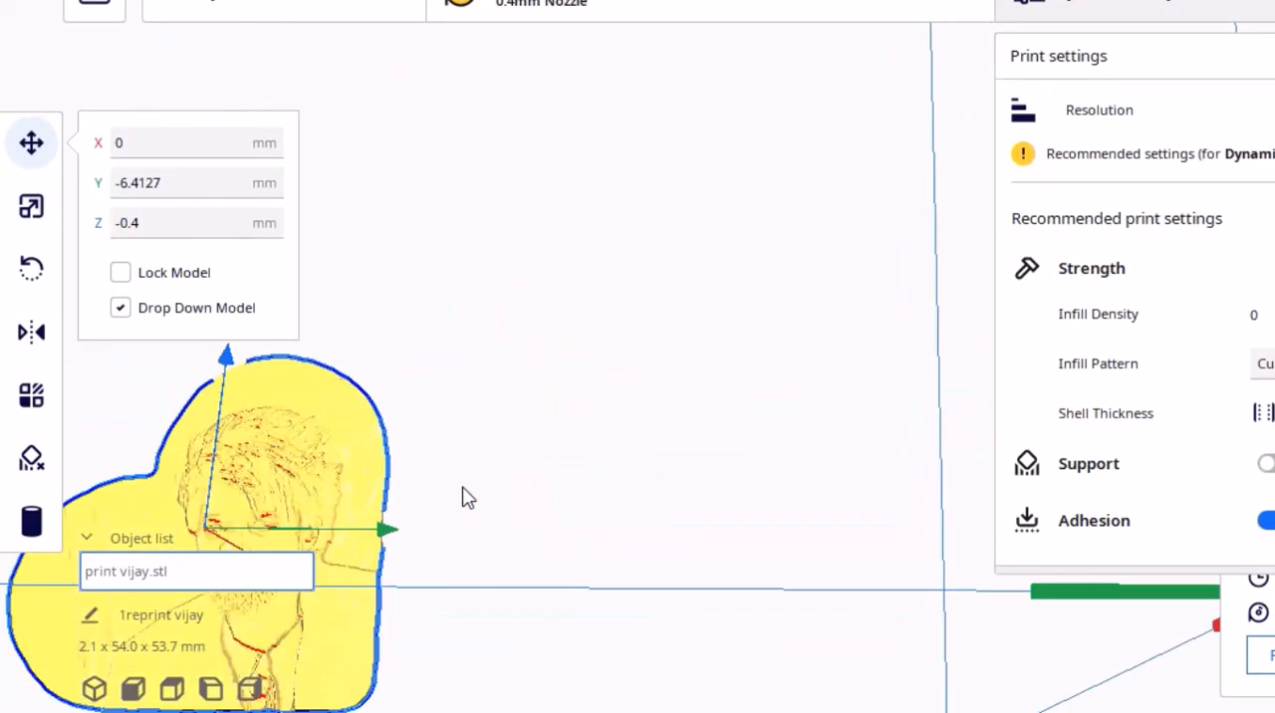
middle_click_drag(463, 487, 830, 259)
right_click_drag(585, 371, 580, 268)
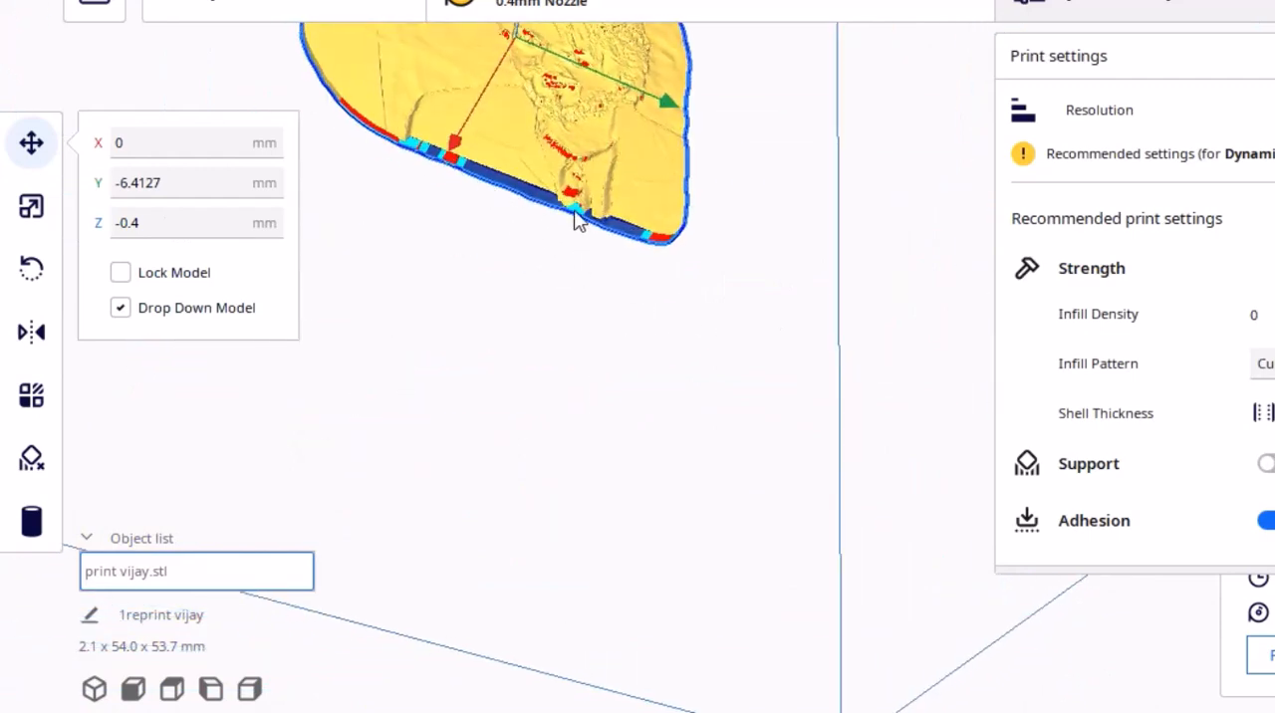
right_click_drag(511, 202, 393, 139)
scroll(382, 117, "up", 3)
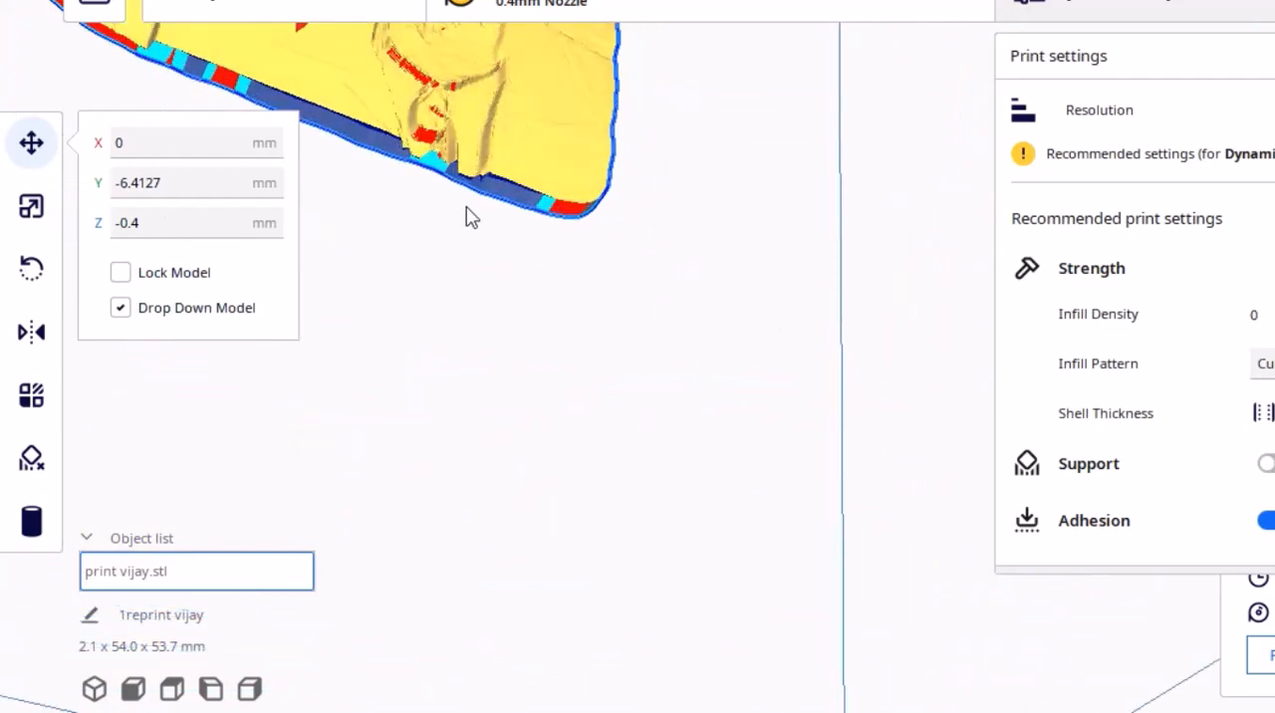
scroll(464, 203, "up", 3)
scroll(448, 194, "down", 7)
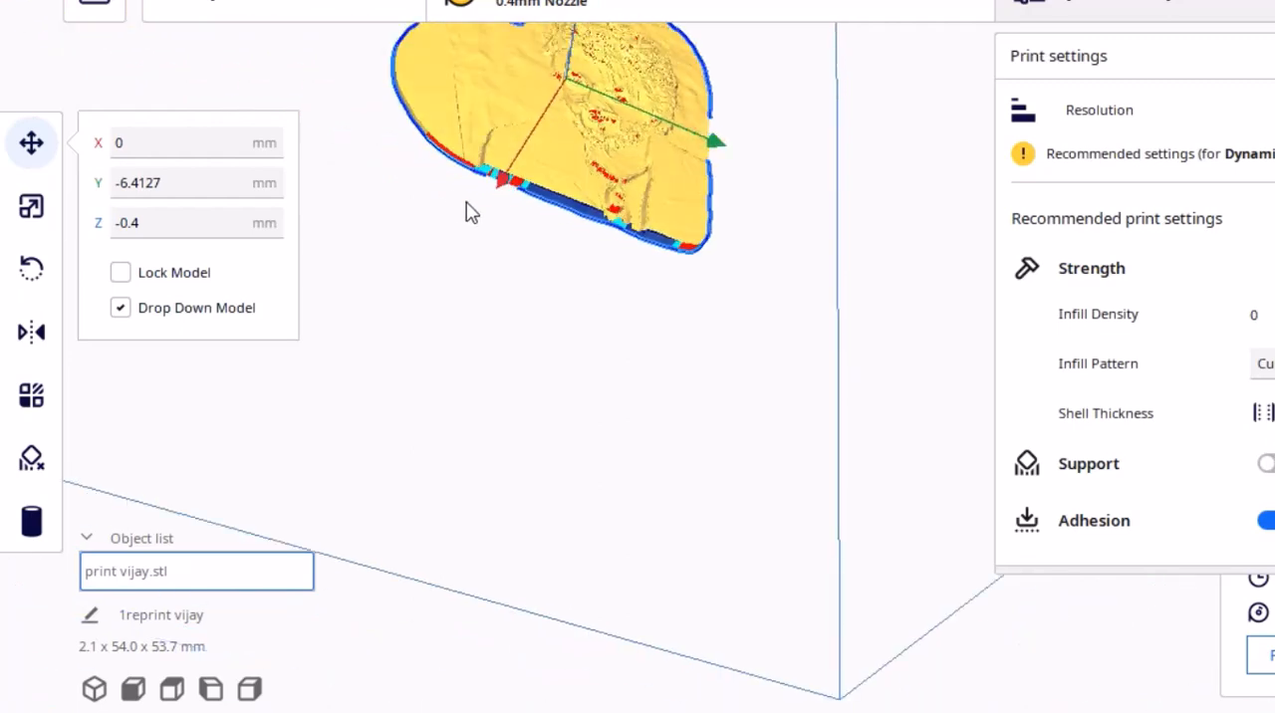
Examine how the heart stands on the build plate from above, facing the portrait, edge-on and at an angle
right_click_drag(467, 210, 379, 333)
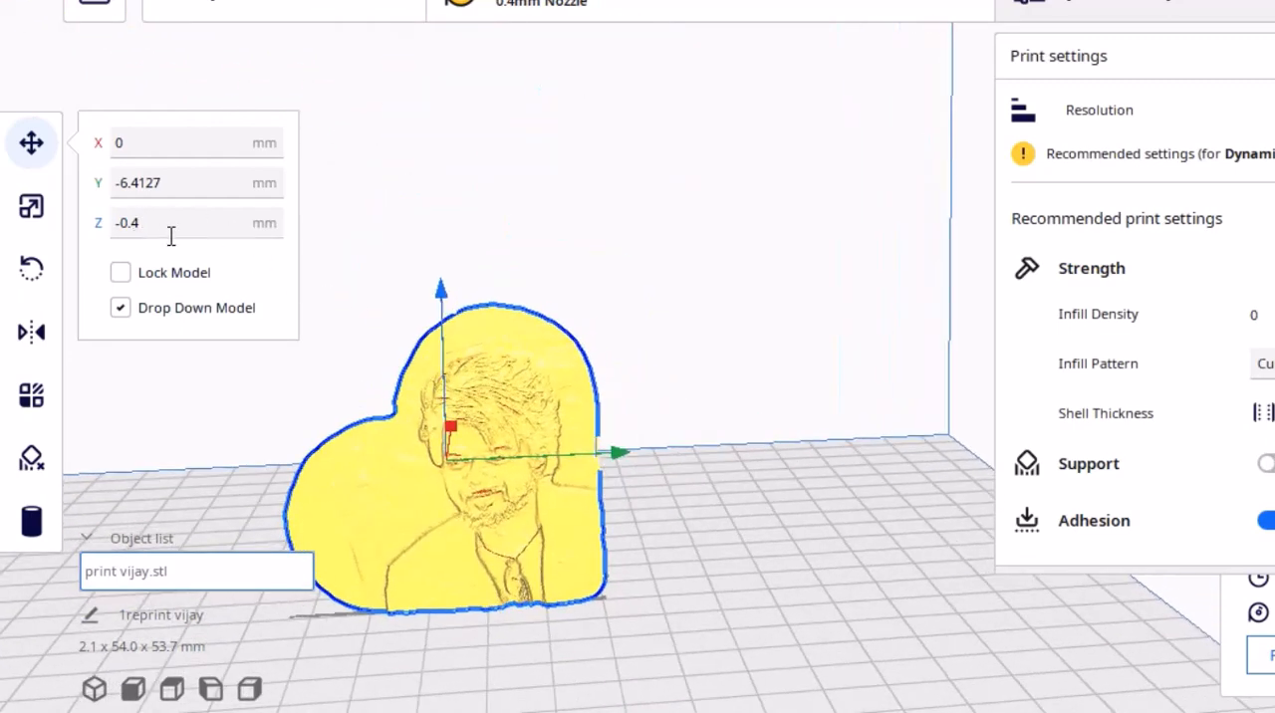
scroll(720, 432, "down", 3)
scroll(548, 428, "up", 3)
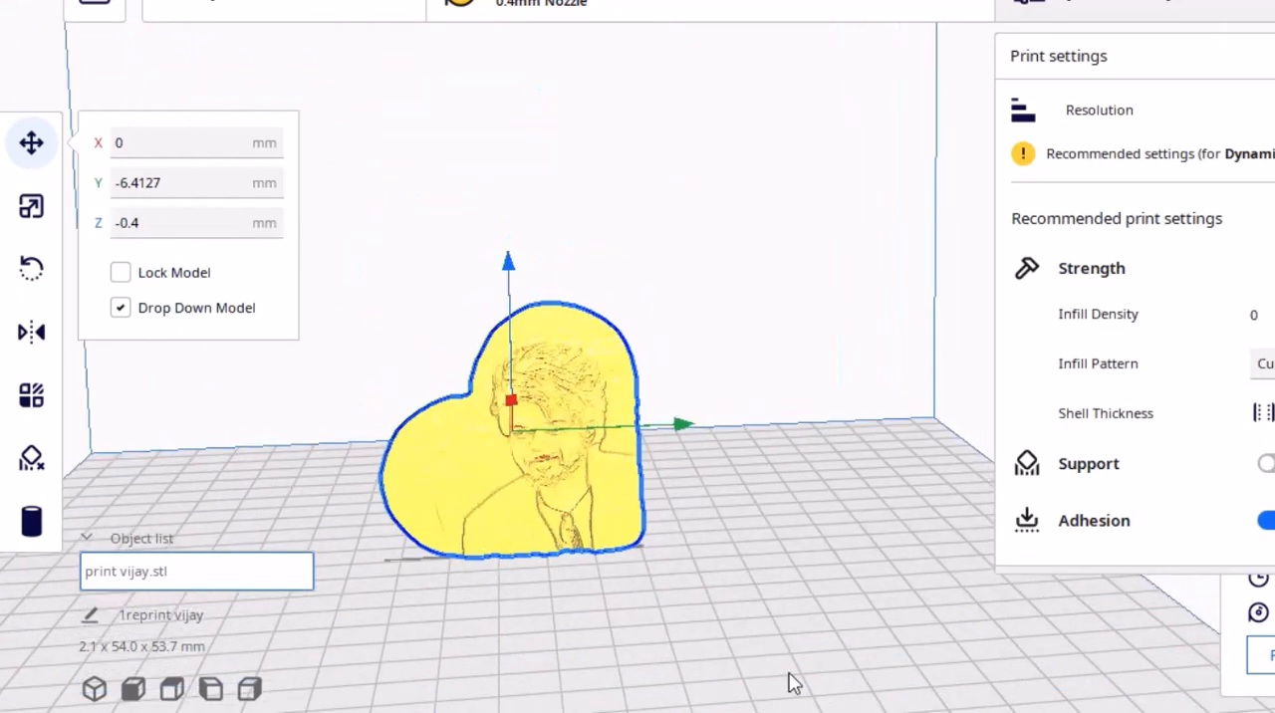
right_click_drag(715, 530, 554, 570)
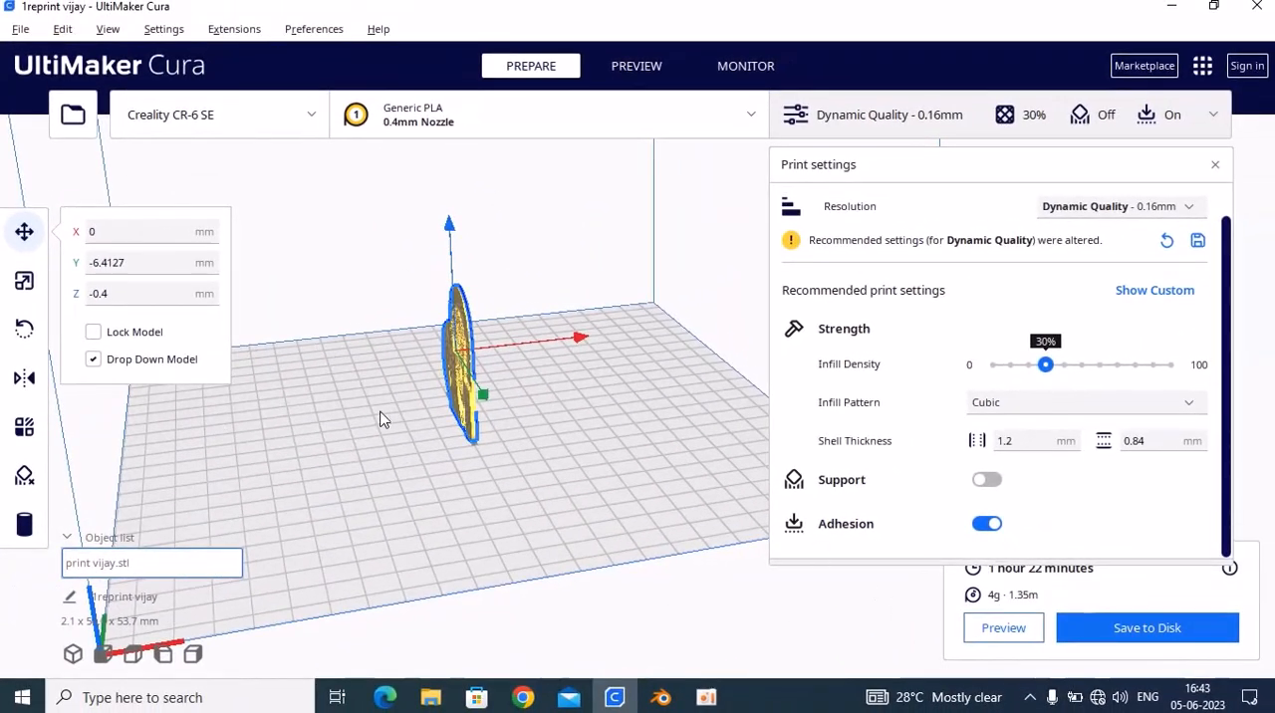
scroll(380, 419, "up", 1)
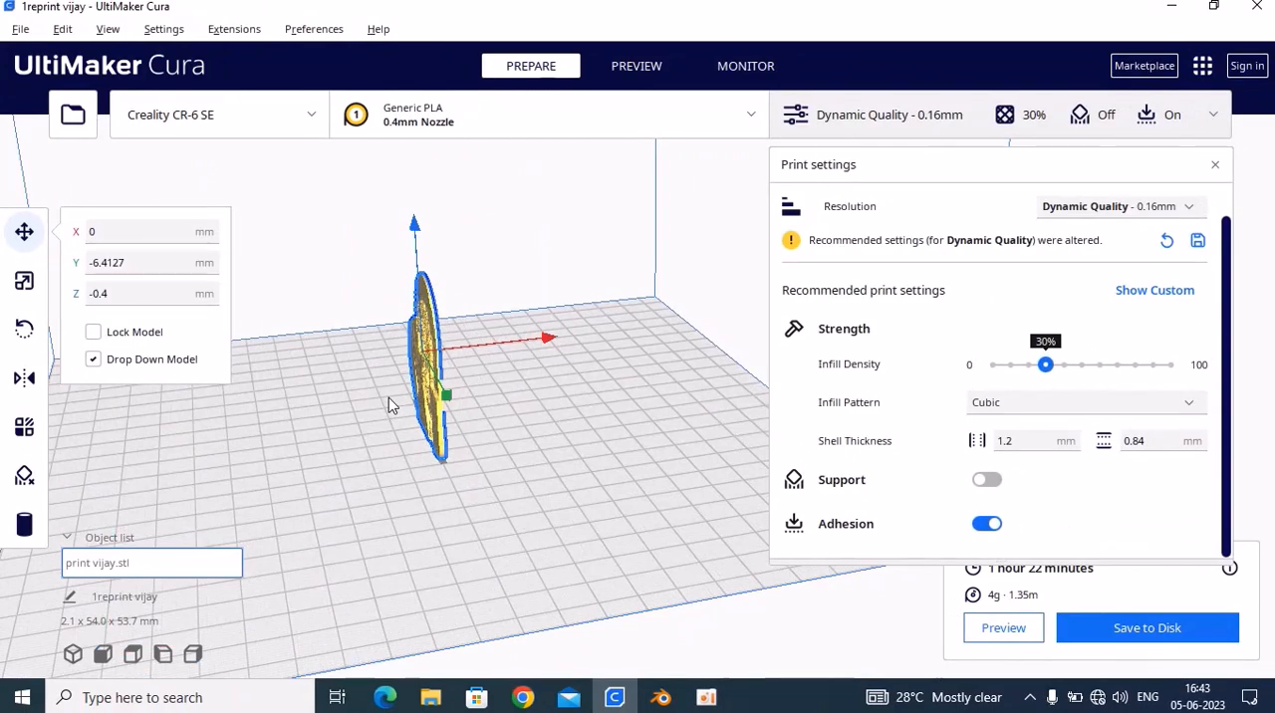
right_click_drag(361, 418, 441, 496)
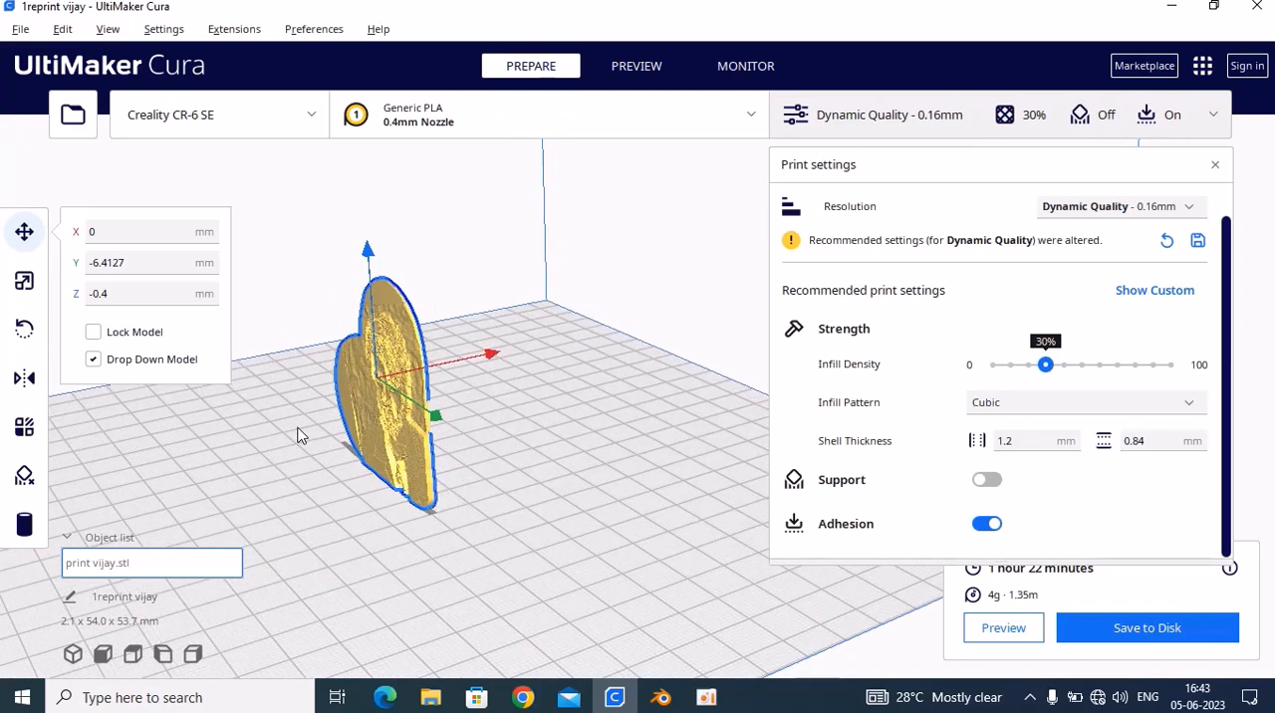